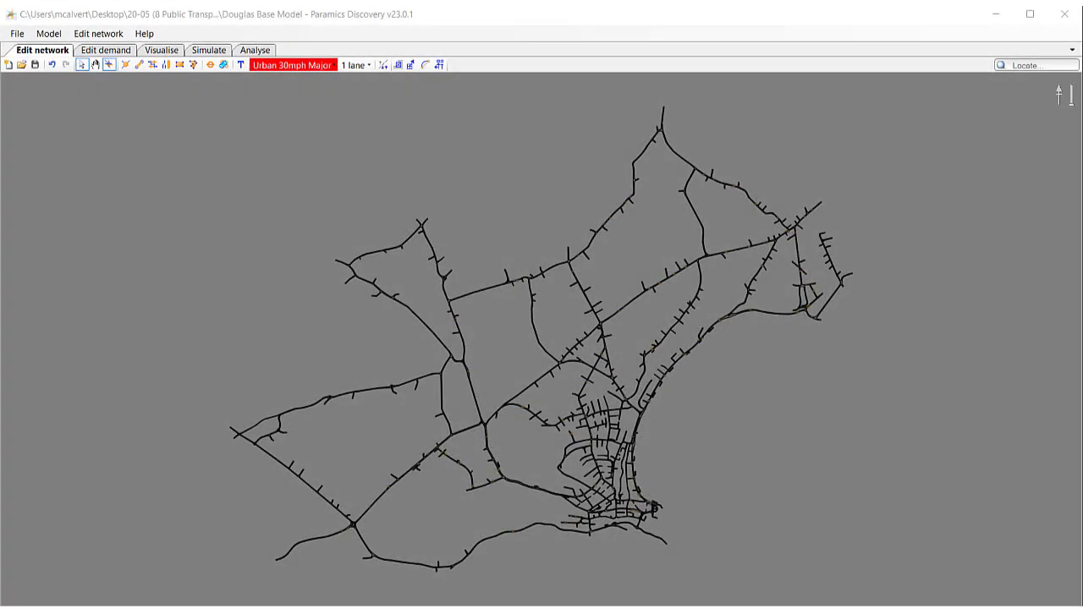
mouse_move(381, 606)
click(353, 514)
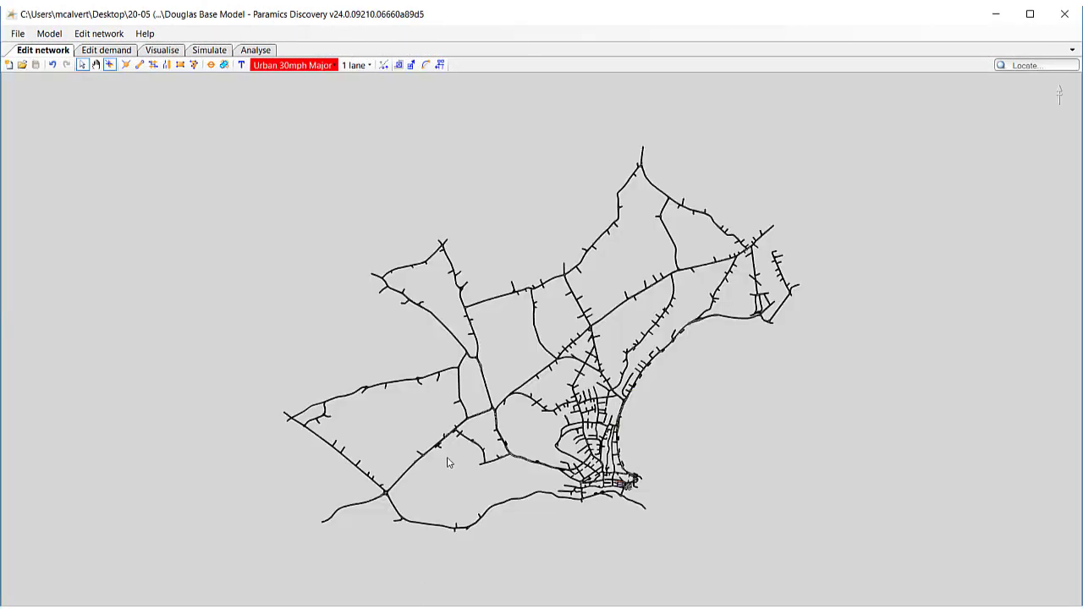
scroll(466, 450, up, 1)
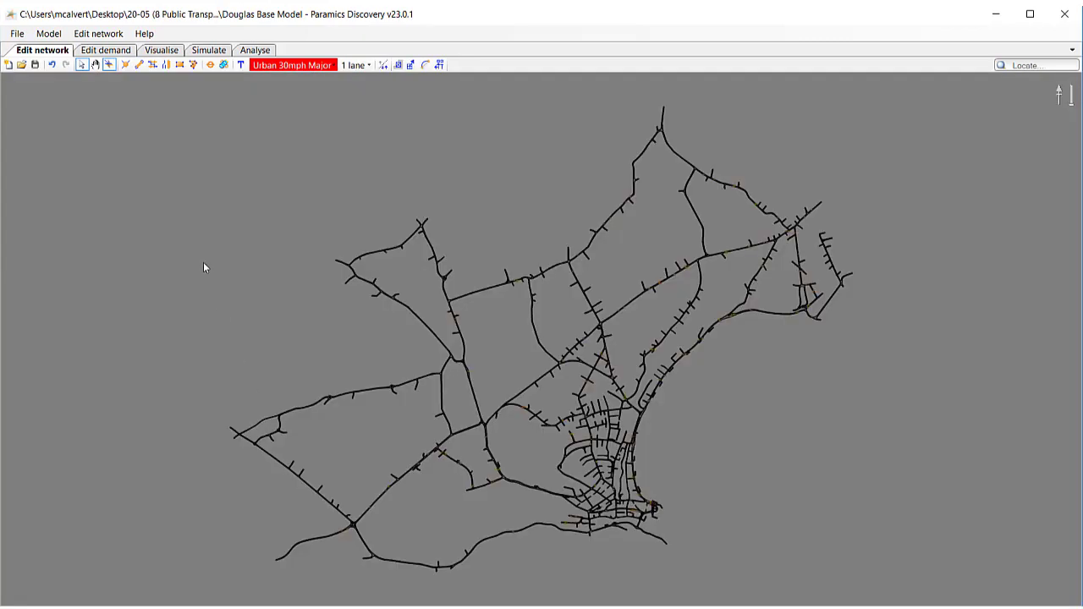
In the v23 model, open the PT services and inspect Route 1 Eastbound's stop time settings at PT Stop 72
click(107, 35)
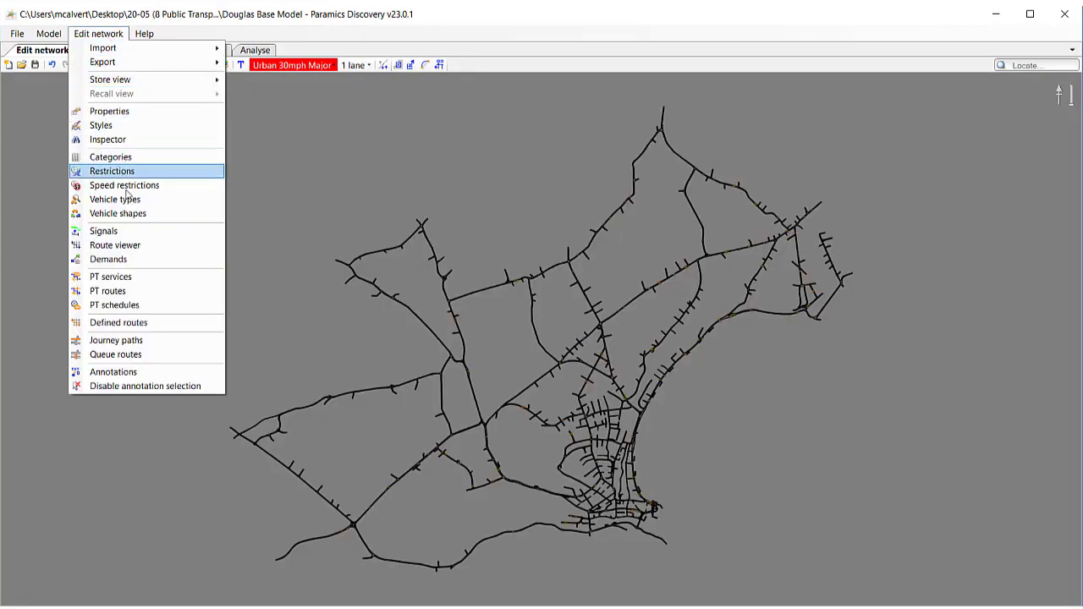
click(134, 277)
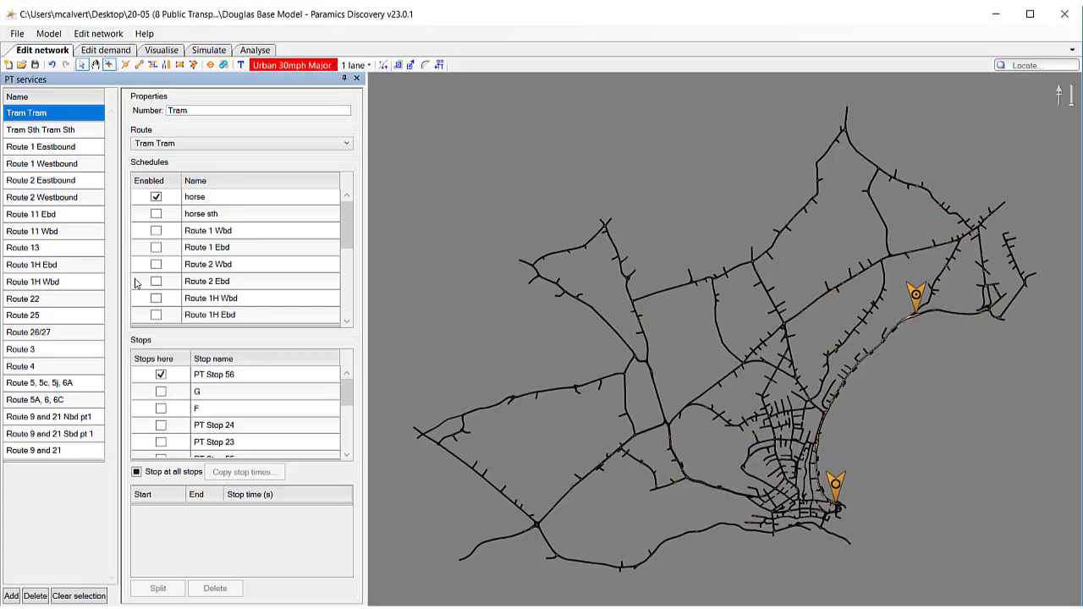
click(75, 149)
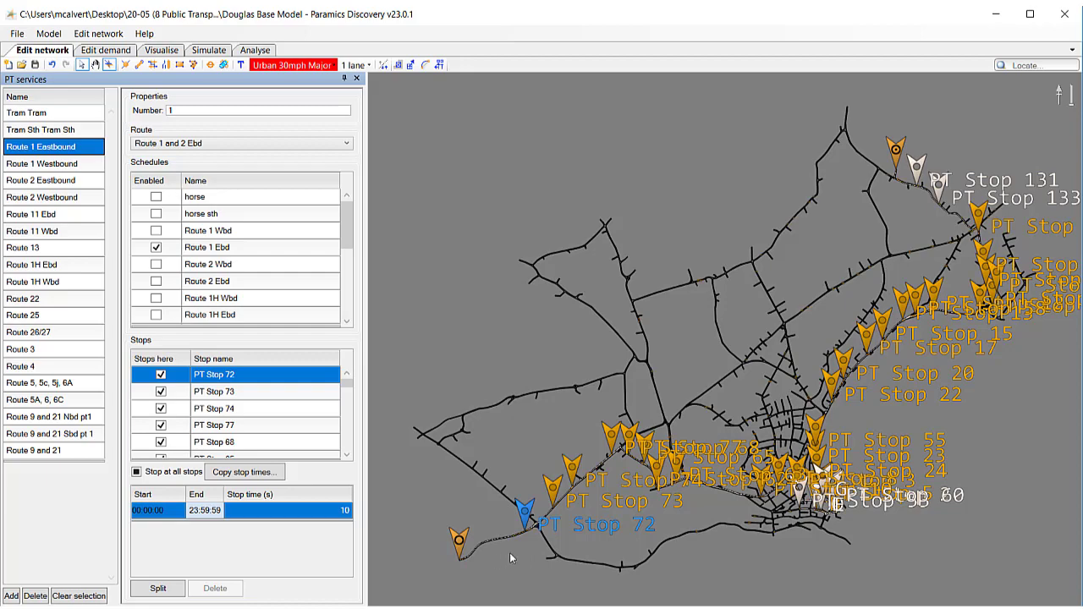
scroll(510, 553, up, 8)
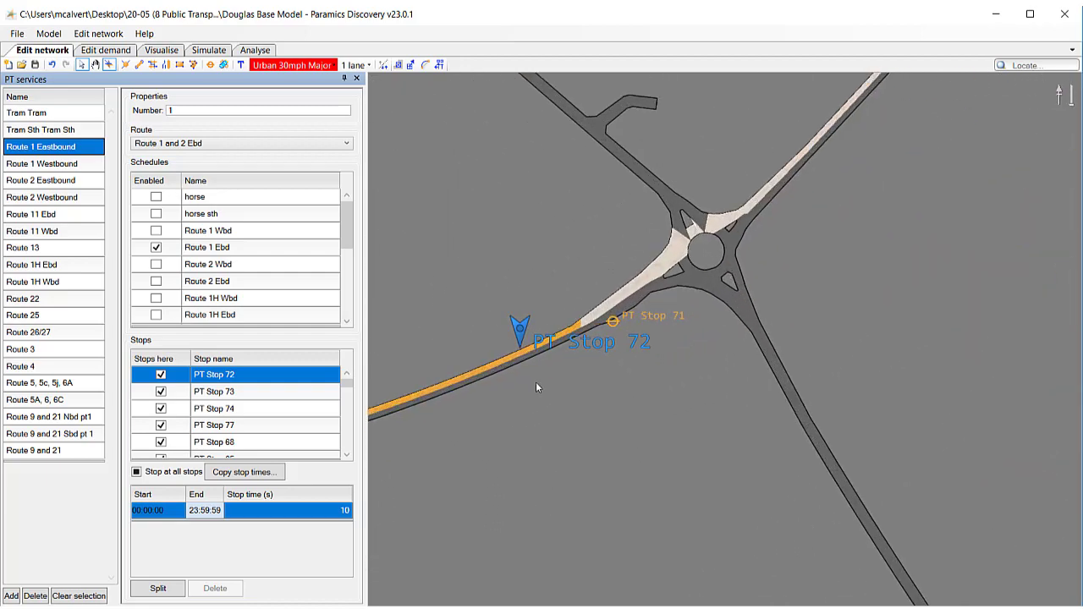
scroll(533, 380, up, 2)
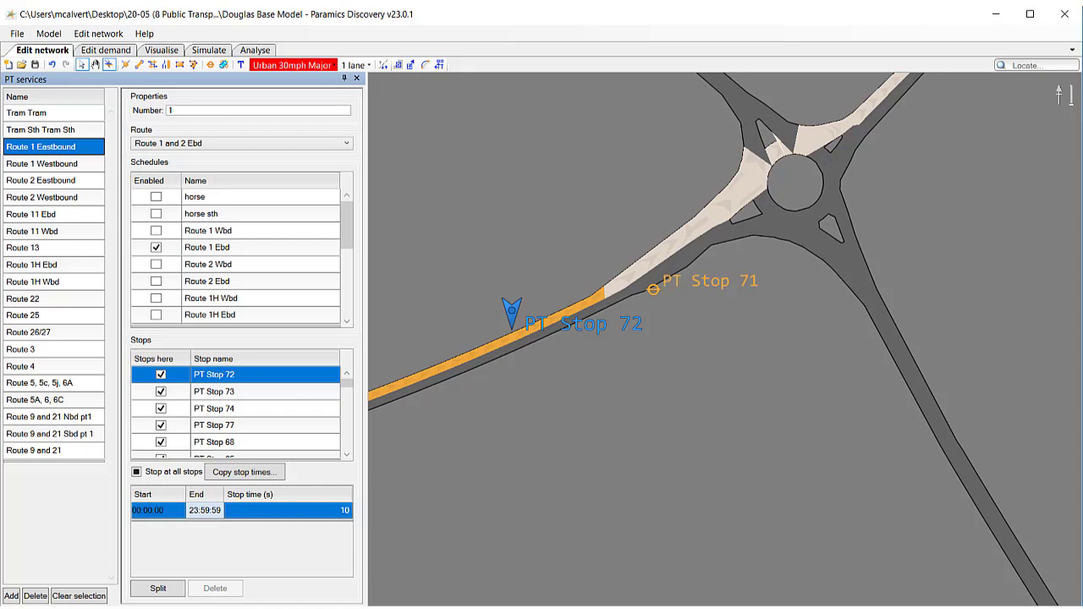
Switch to Paramics Discovery v24, open the PT services and show Route 1 Eastbound's stop time settings at PT Stop 72
click(398, 554)
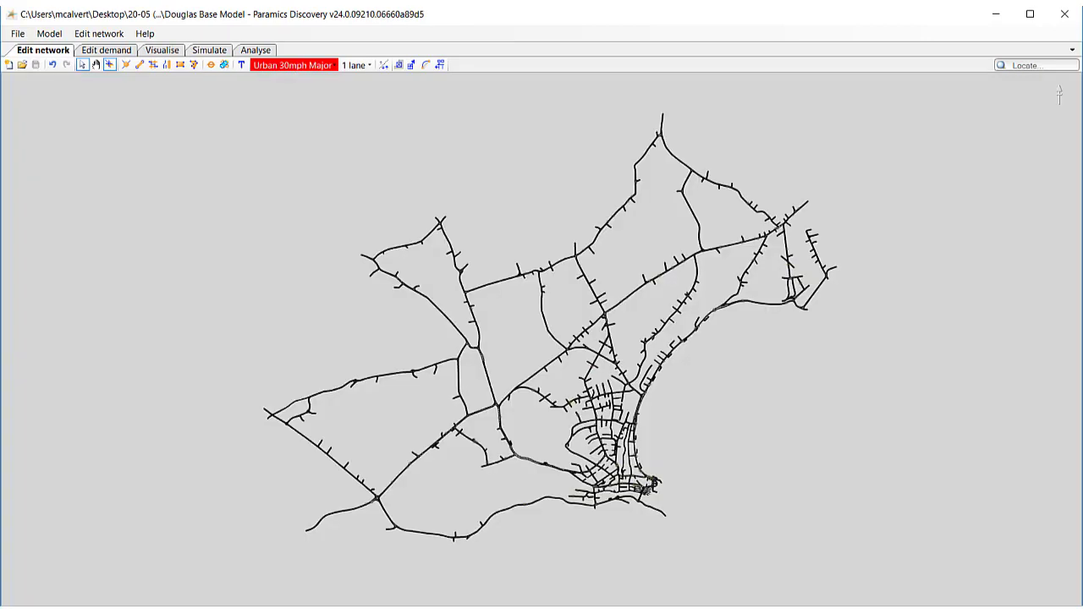
click(99, 34)
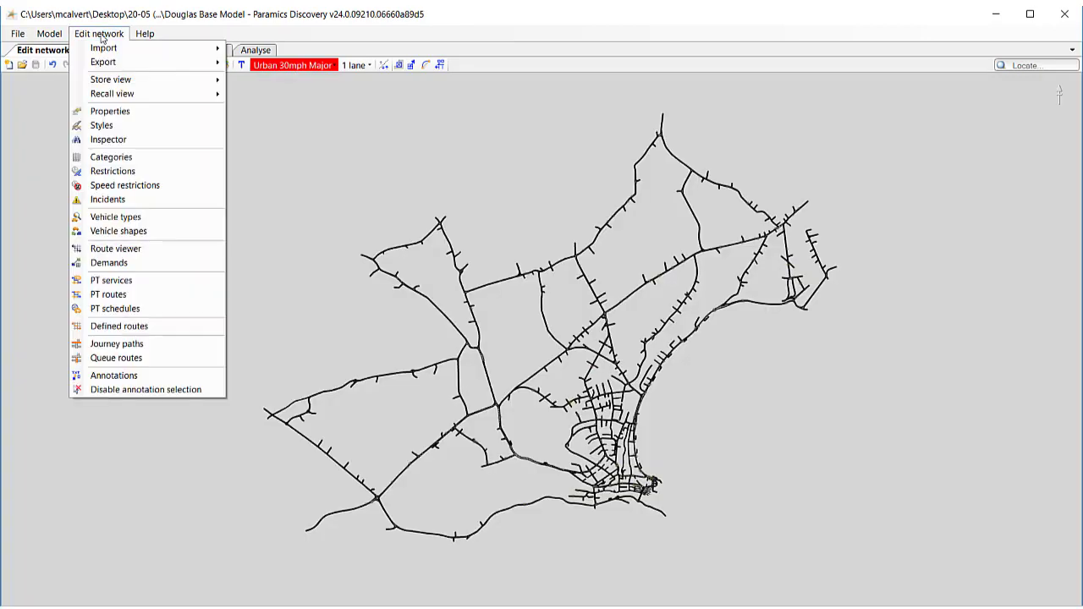
click(113, 282)
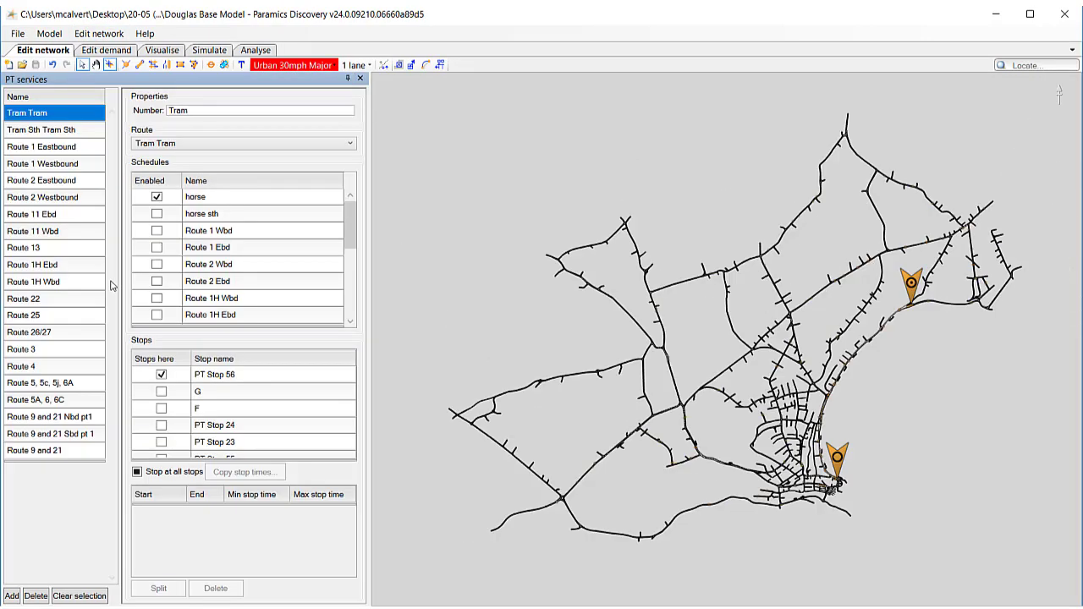
click(67, 149)
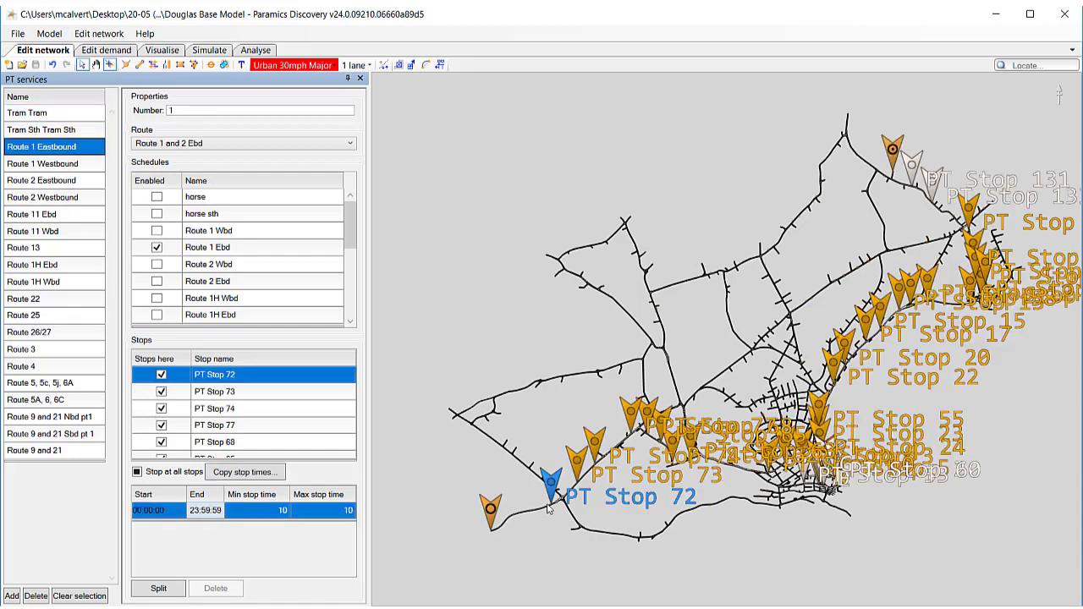
scroll(554, 505, up, 5)
scroll(554, 505, up, 5)
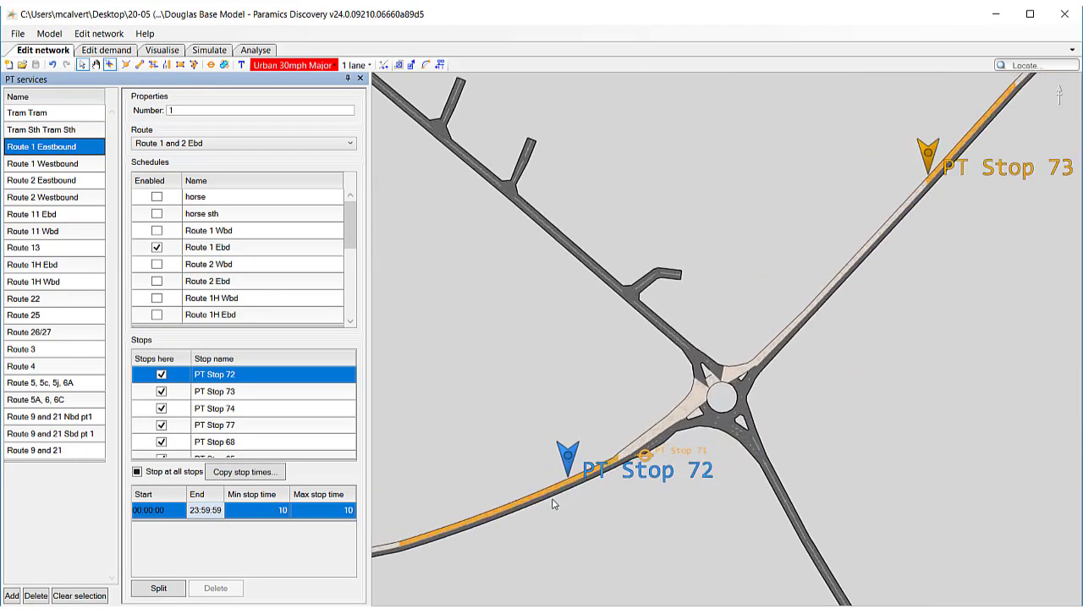
drag(601, 496, 580, 468)
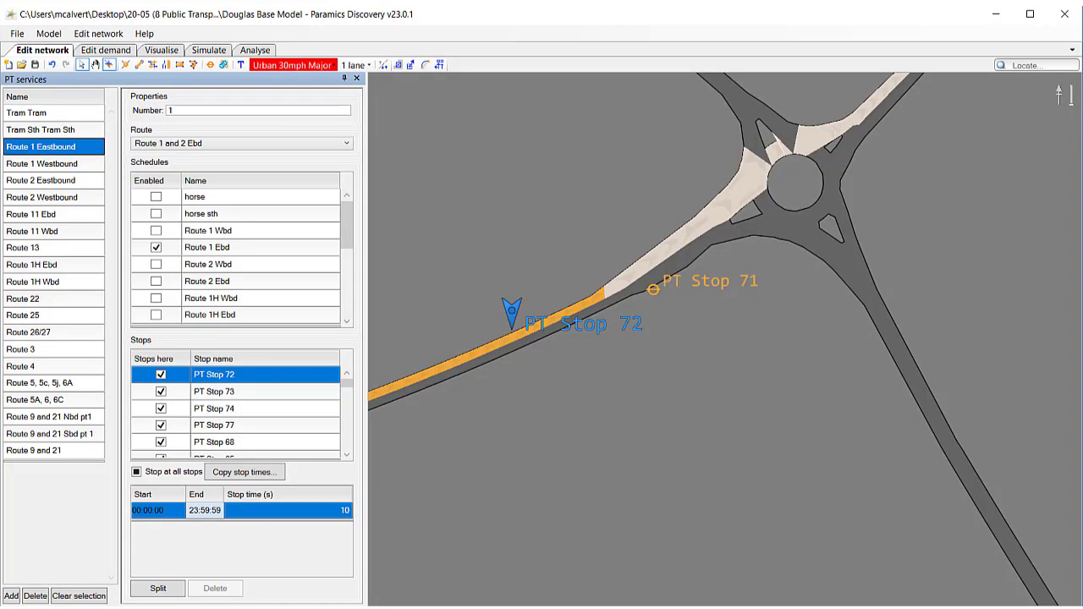
In the v24 model, set Route 1 Eastbound's maximum stop time at PT Stop 72 to 20 seconds
click(416, 608)
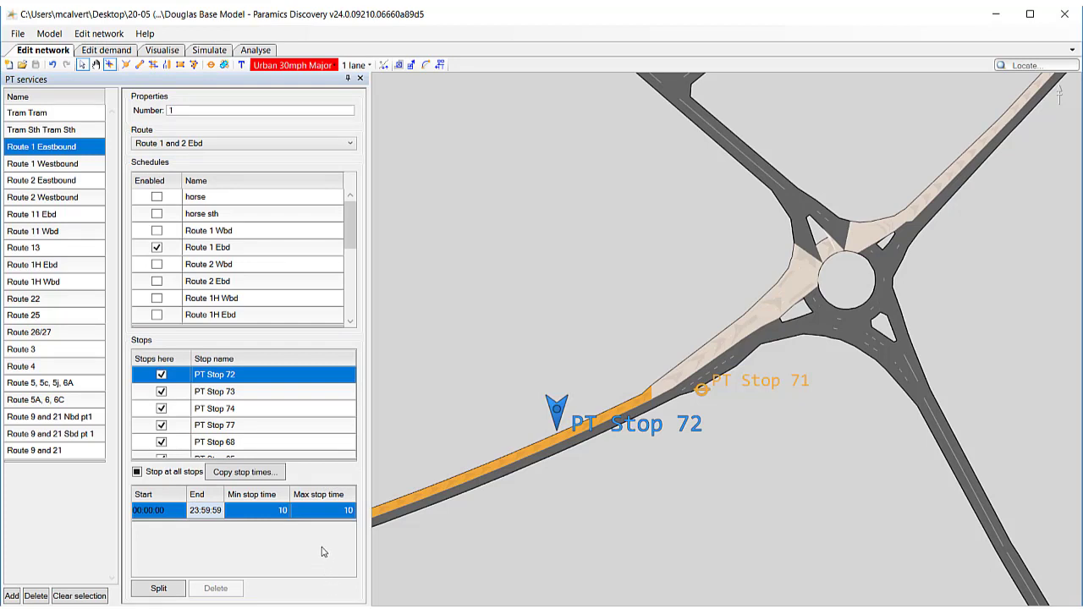
drag(577, 455, 618, 453)
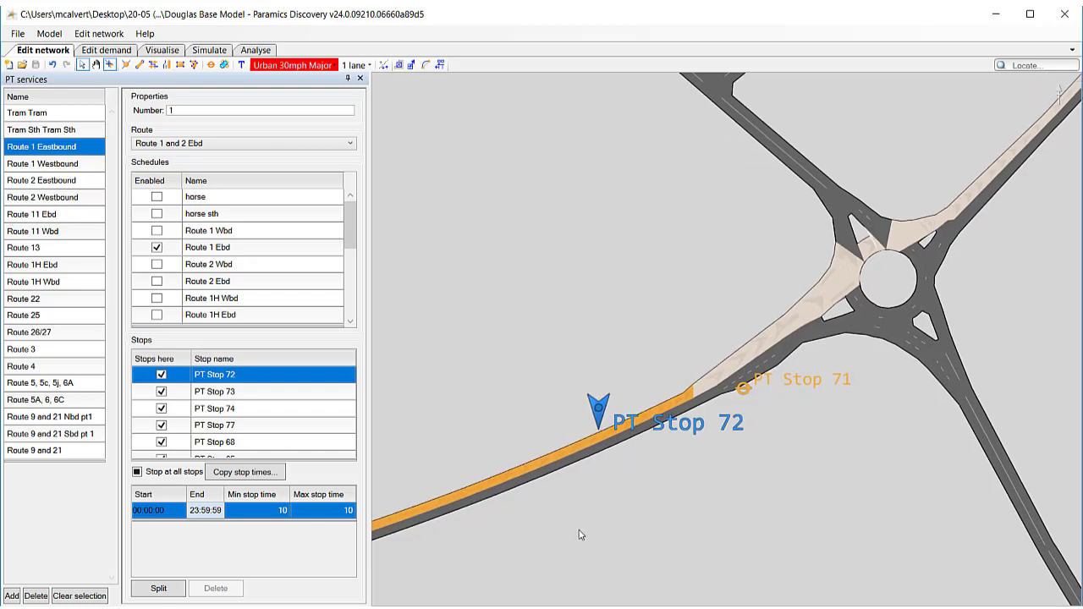
click(345, 515)
click(348, 507)
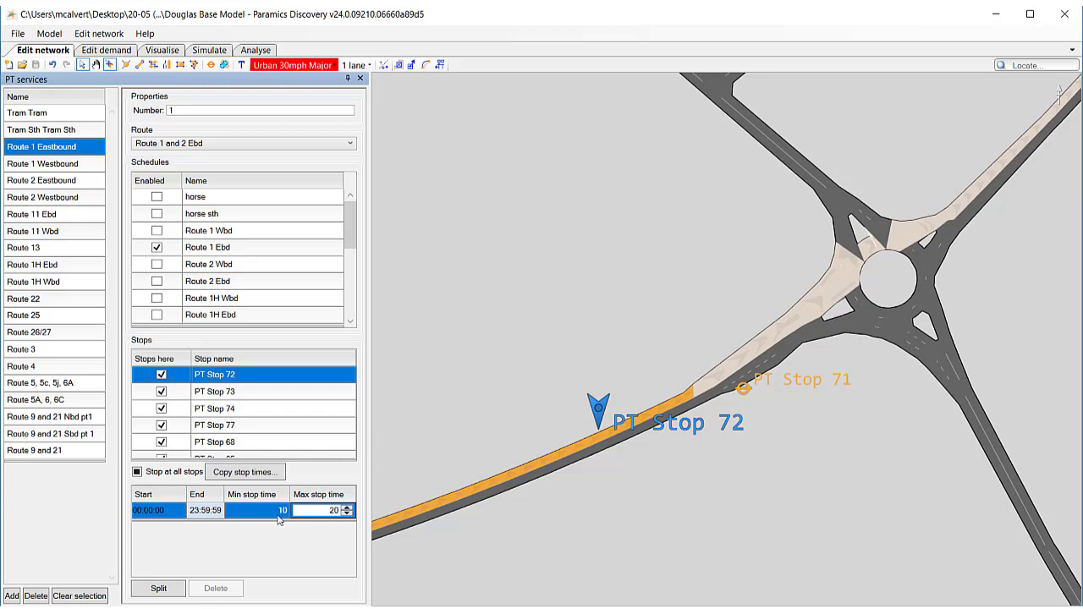
key(Return)
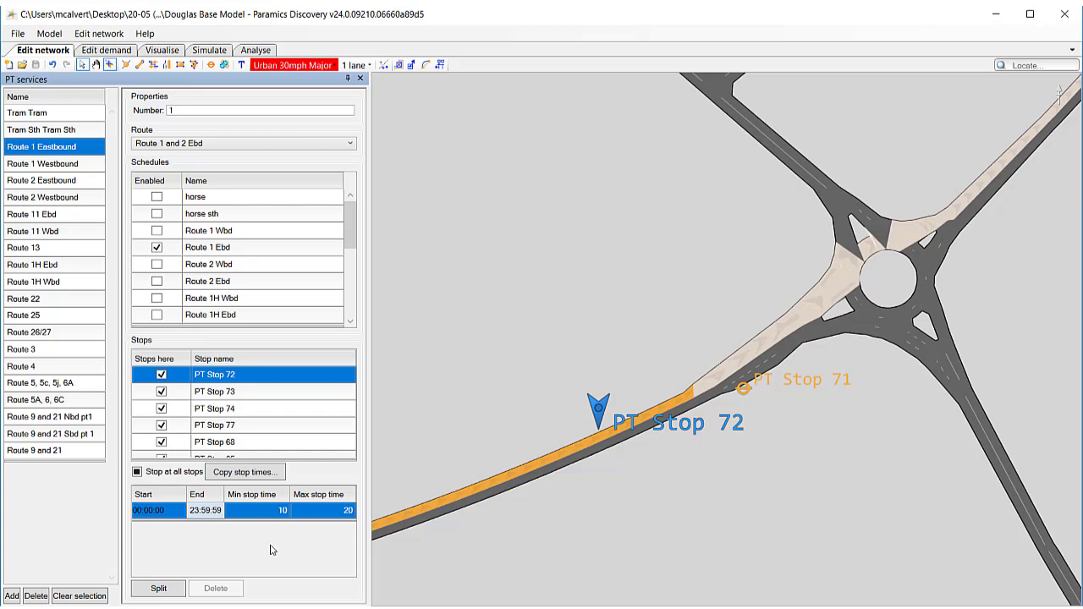
Review the running times of the Route 1 Ebd schedule in the PT schedules and close them
click(98, 33)
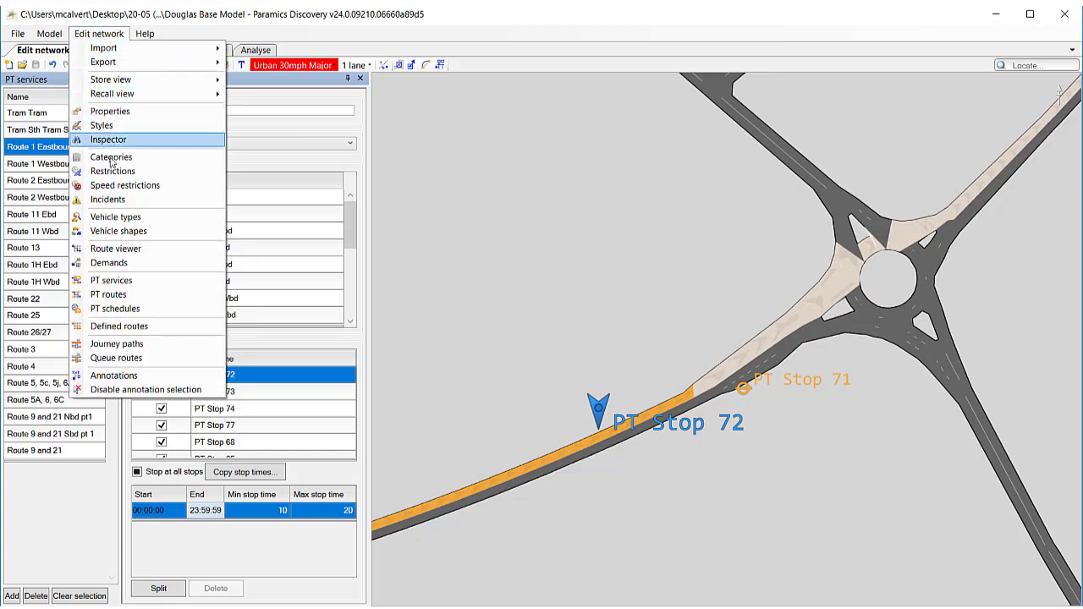
click(117, 309)
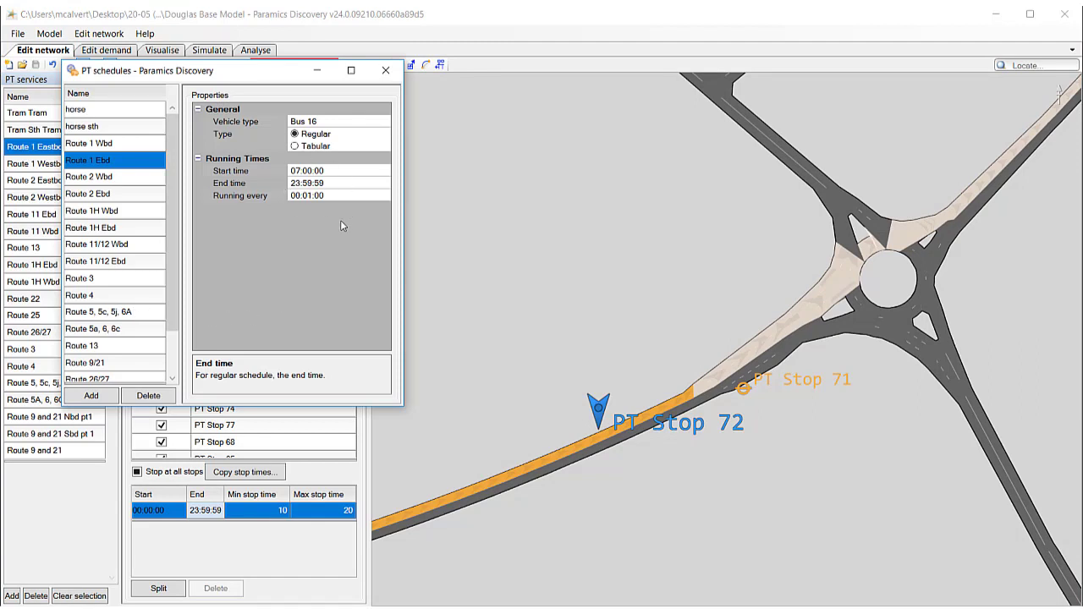
click(387, 72)
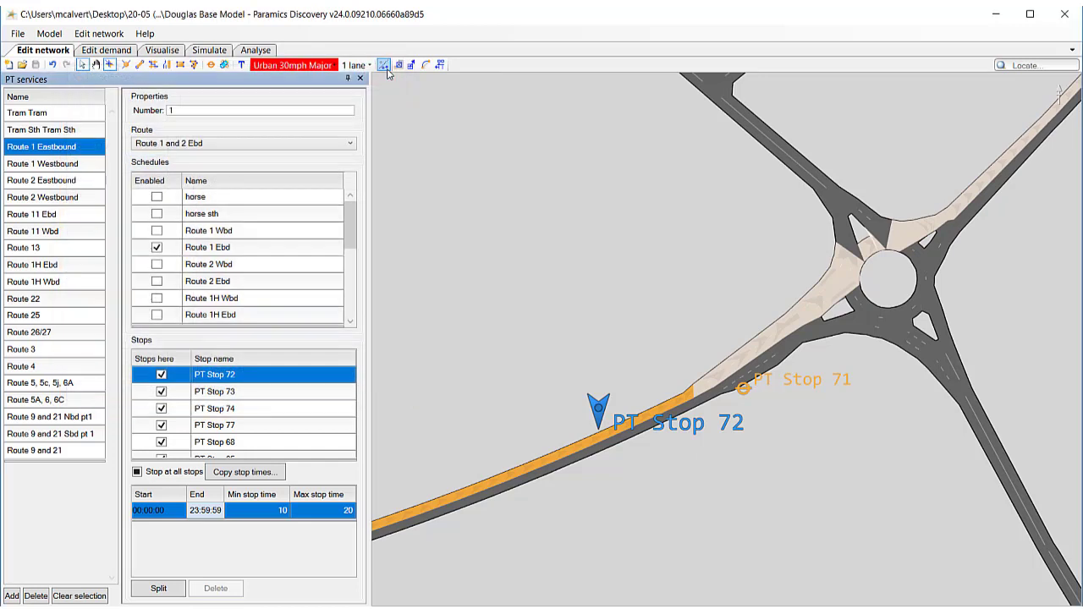
Refresh the model in the visualisation, set the simulation speed to 20x and show the labelled stops around PT Stop 72
click(18, 35)
click(29, 109)
click(162, 50)
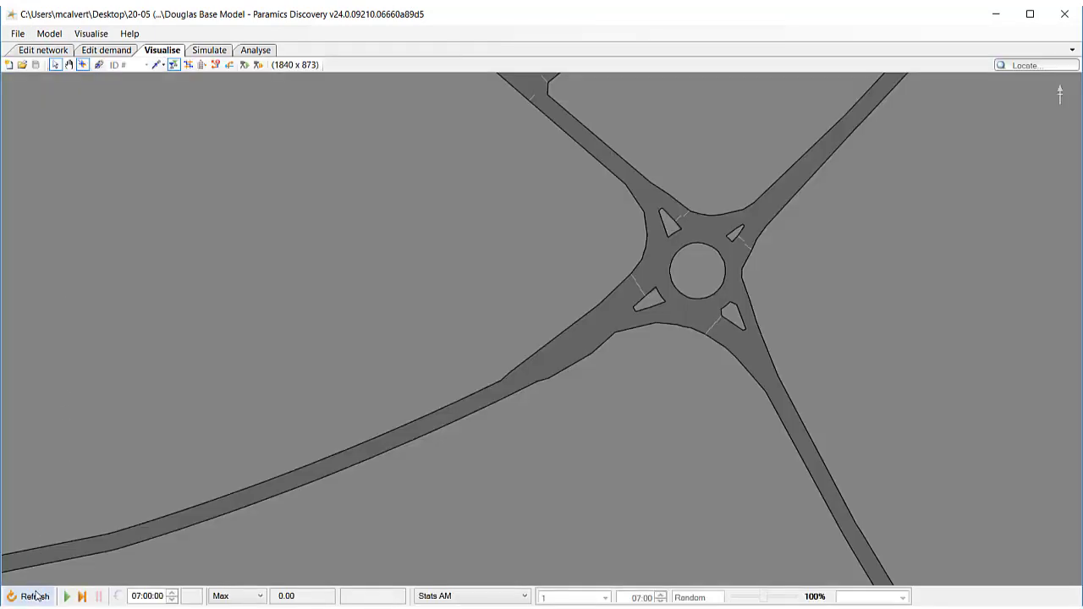
click(250, 599)
click(239, 548)
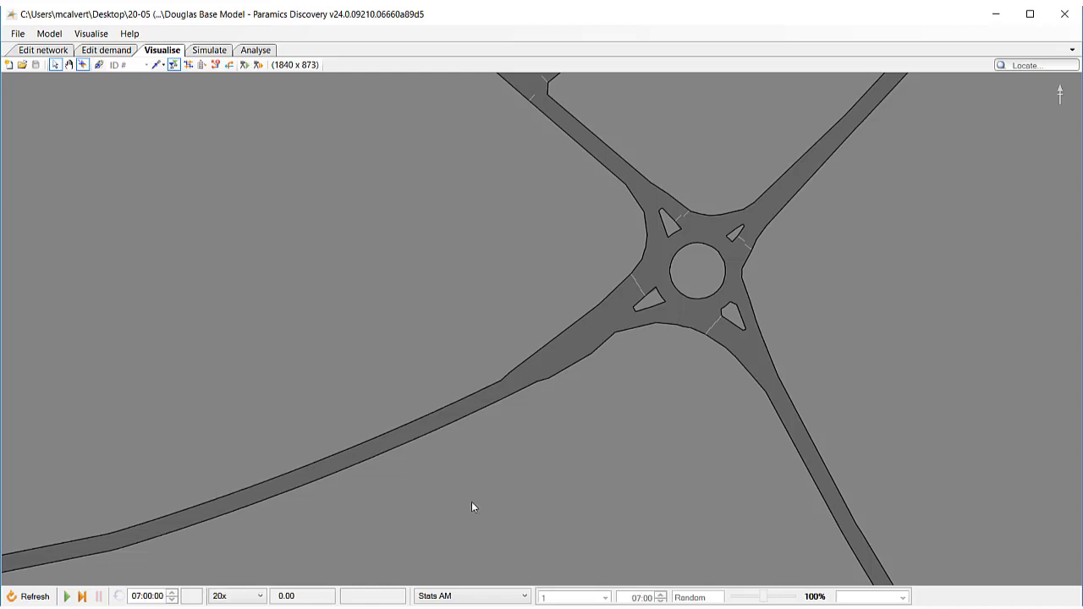
drag(473, 506, 581, 439)
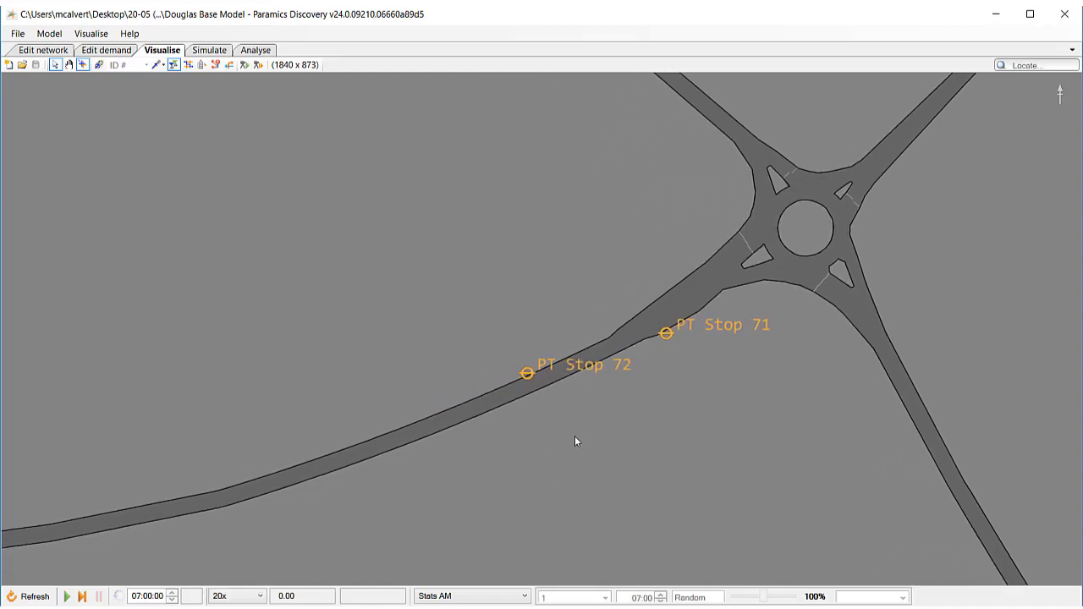
Run the simulation and track the first Route 1 Eastbound bus while it stops at PT Stop 72 and departs
key(space)
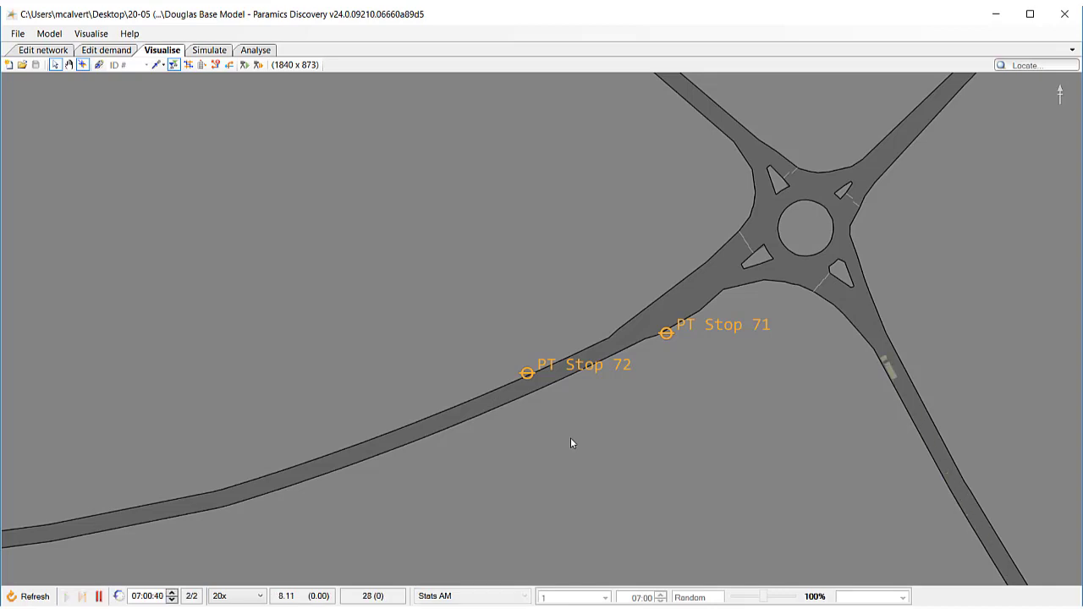
key(space)
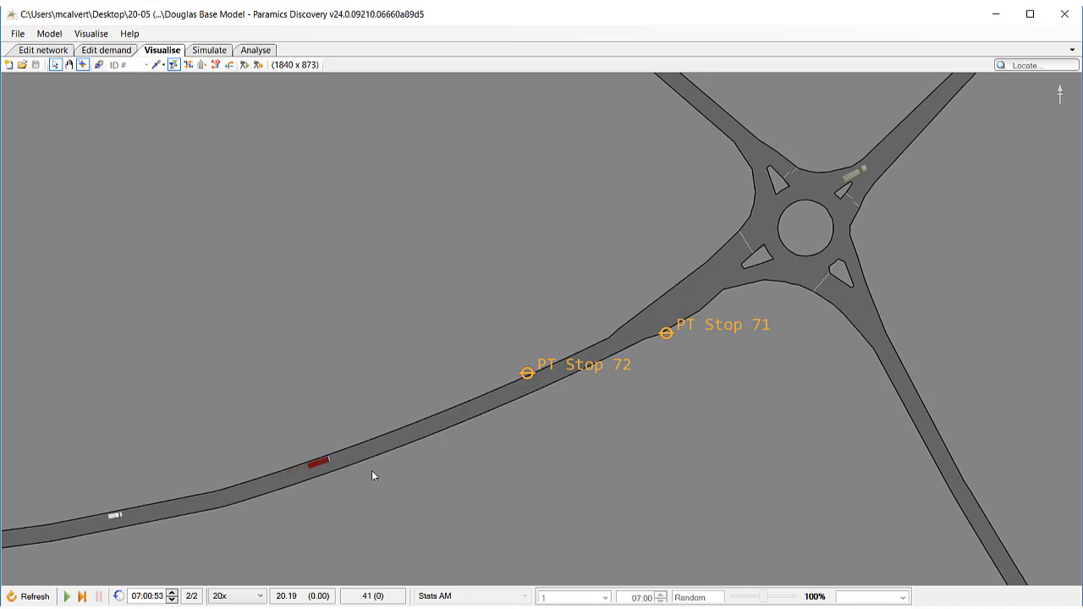
click(363, 454)
scroll(375, 452, up, 2)
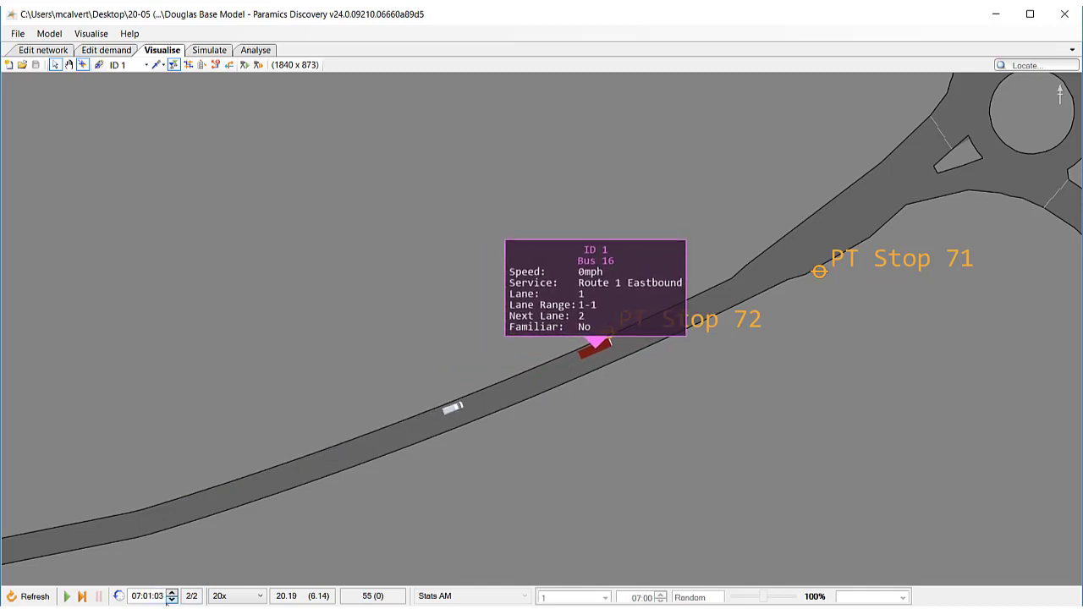
drag(615, 389, 510, 424)
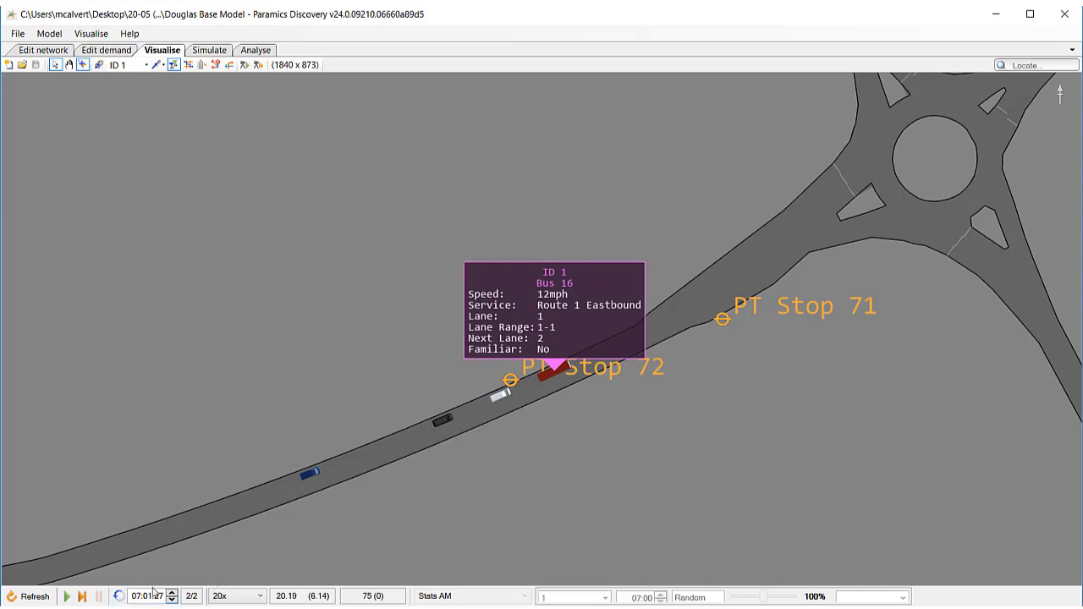
Check how long the following Route 1 Eastbound buses wait at PT Stop 72, showing the second bus's vehicle details
drag(534, 442, 561, 421)
scroll(562, 421, up, 1)
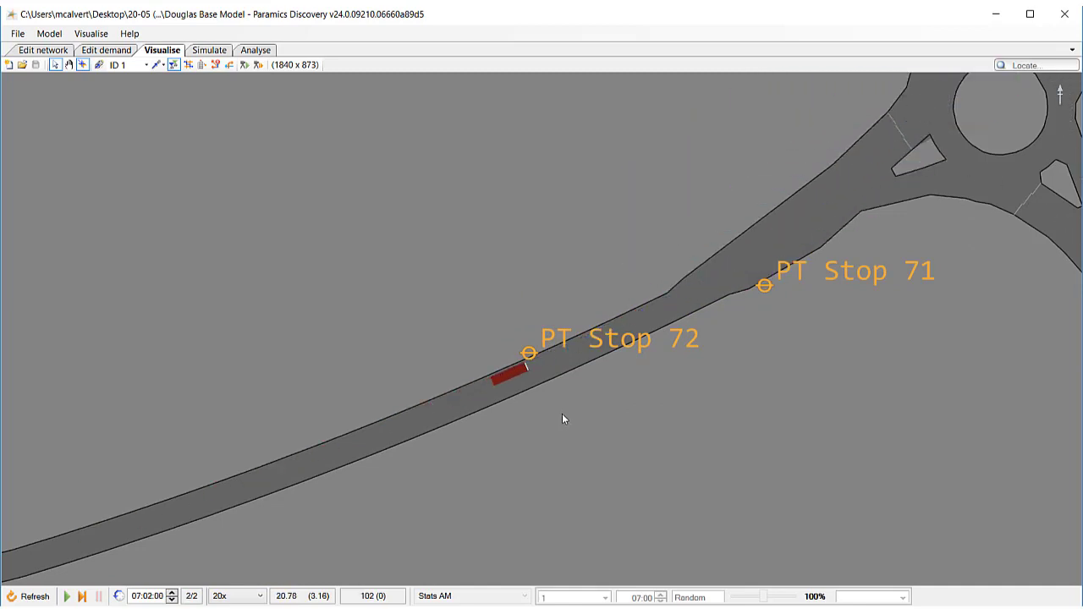
click(522, 393)
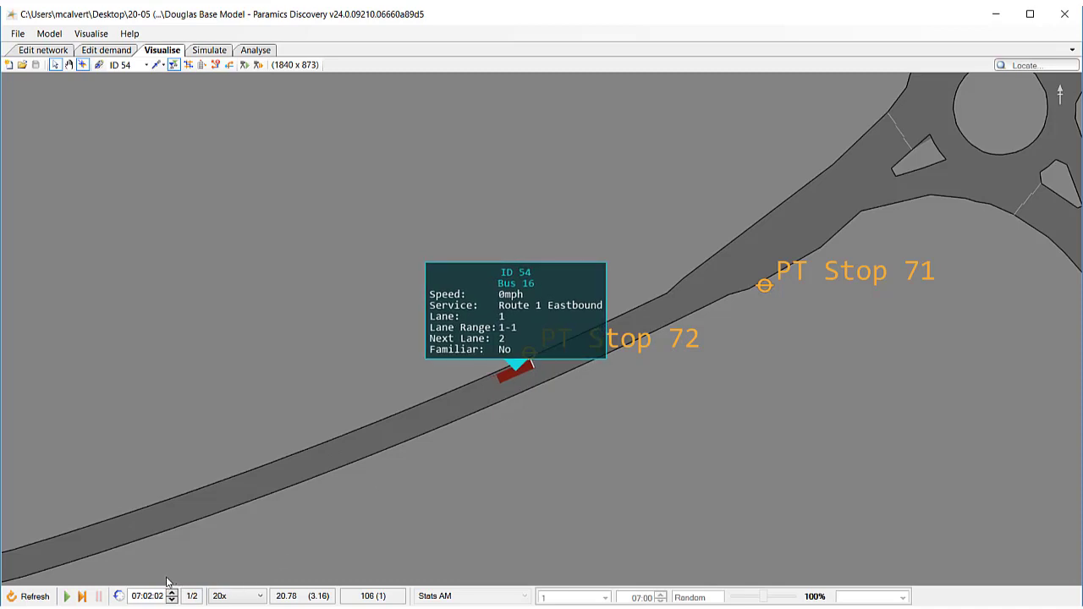
drag(530, 415, 523, 408)
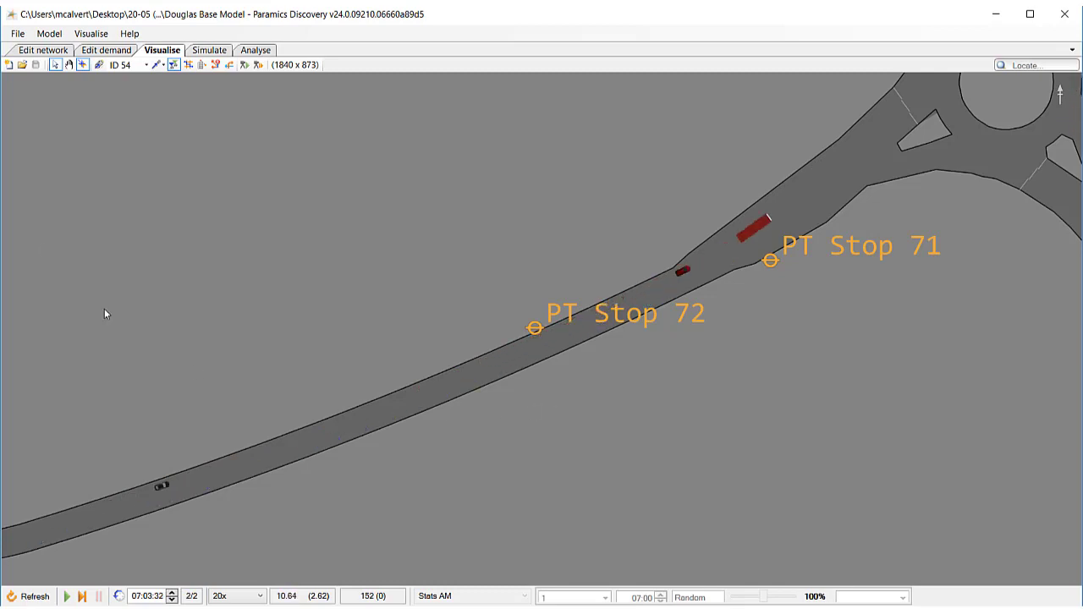
Split Route 1 Eastbound's stop time period at PT Stop 72 in two and start the first period at 07:00:00
click(34, 52)
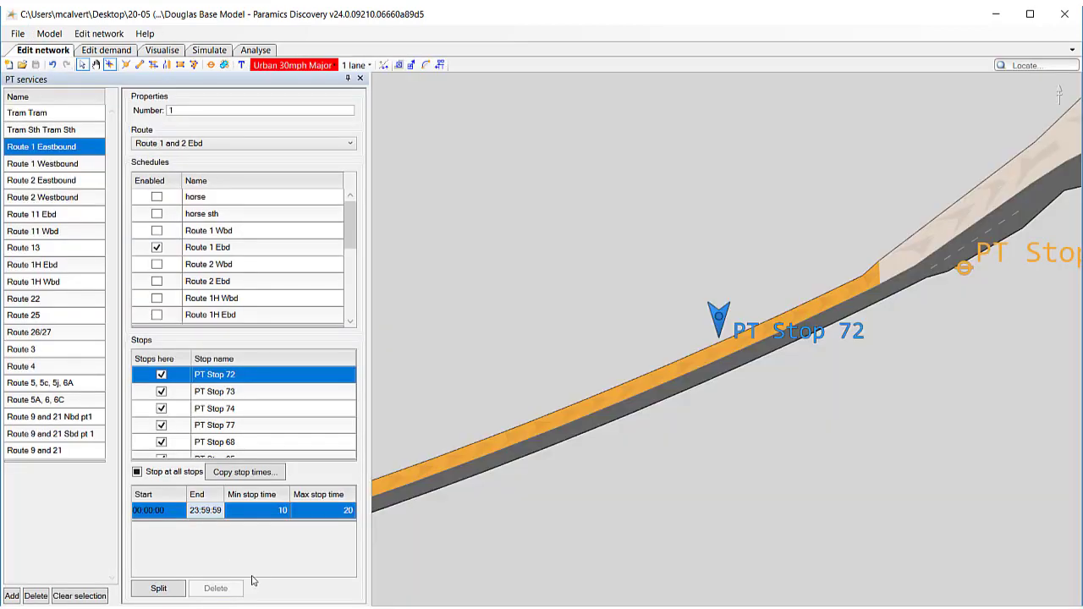
click(158, 590)
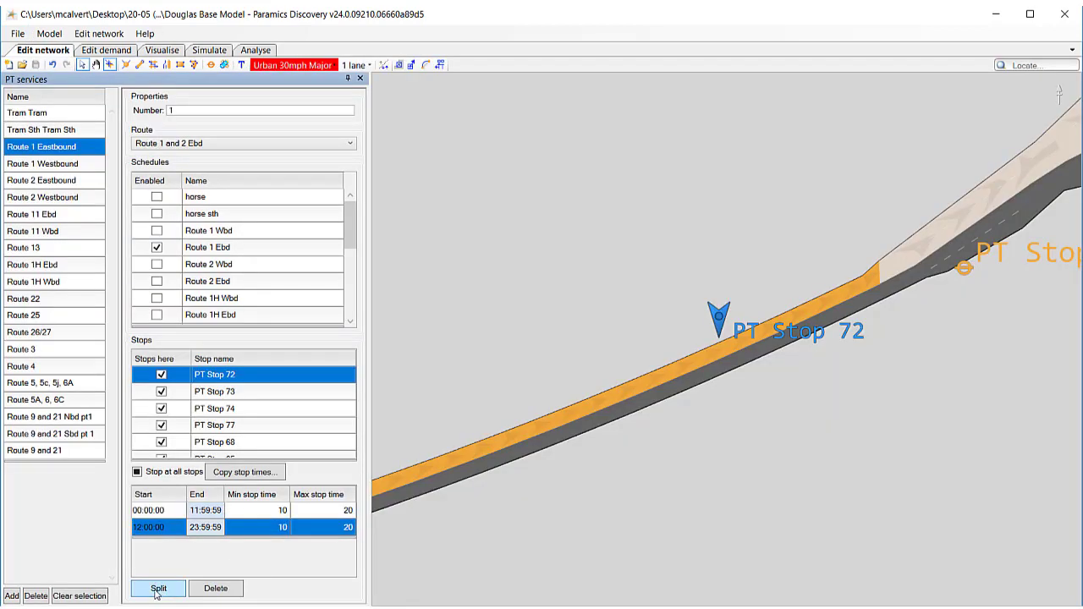
double_click(139, 511)
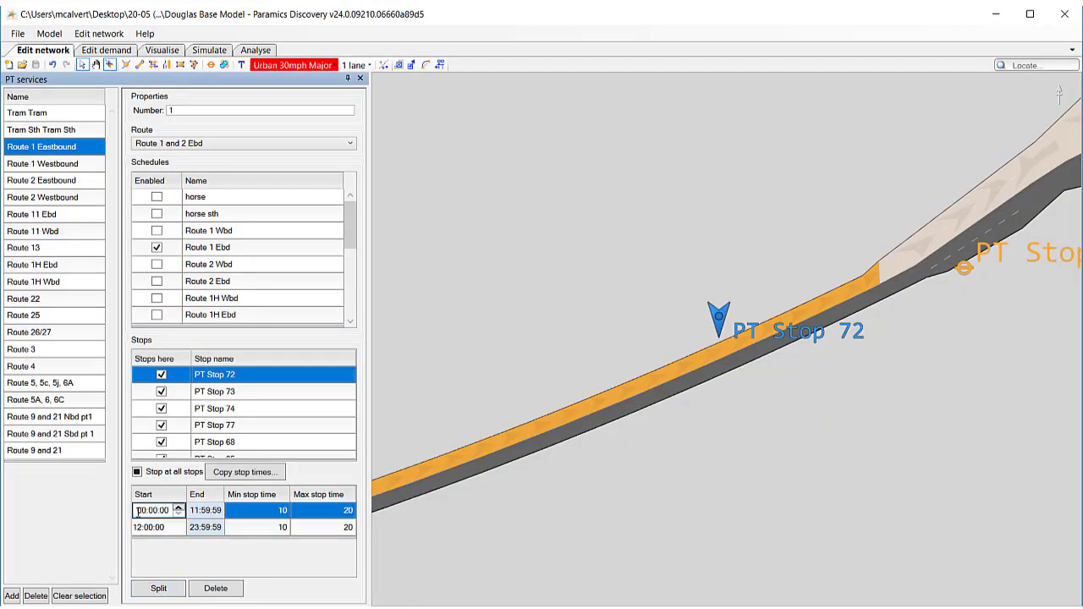
click(144, 511)
text(7)
key(Return)
Set the start of the second stop time period at PT Stop 72 to 07:05:00
click(141, 529)
click(140, 527)
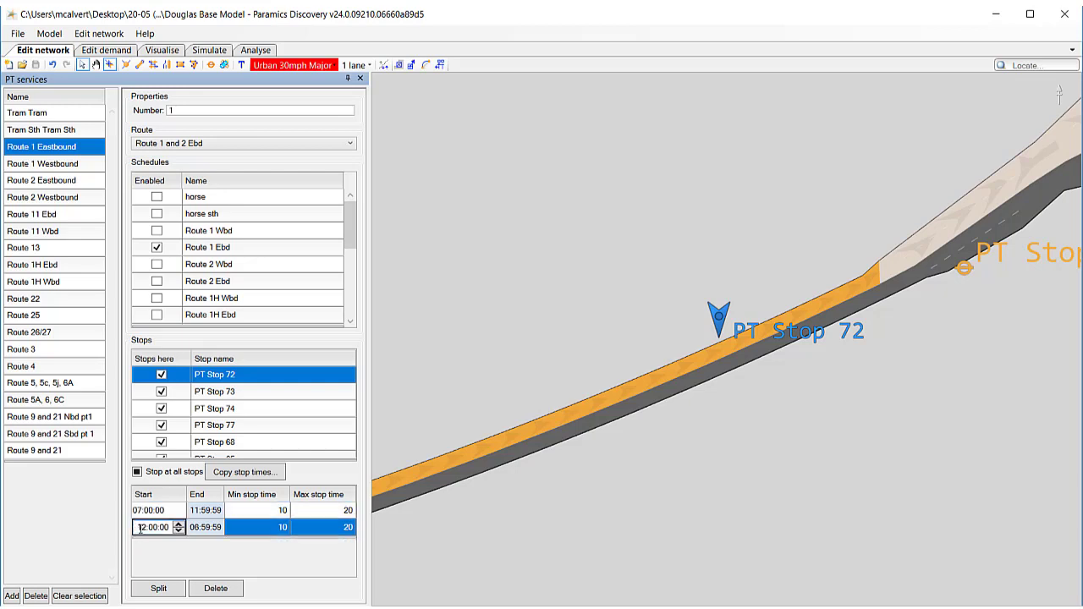
click(142, 527)
text(07)
text(3)
text(5)
key(Return)
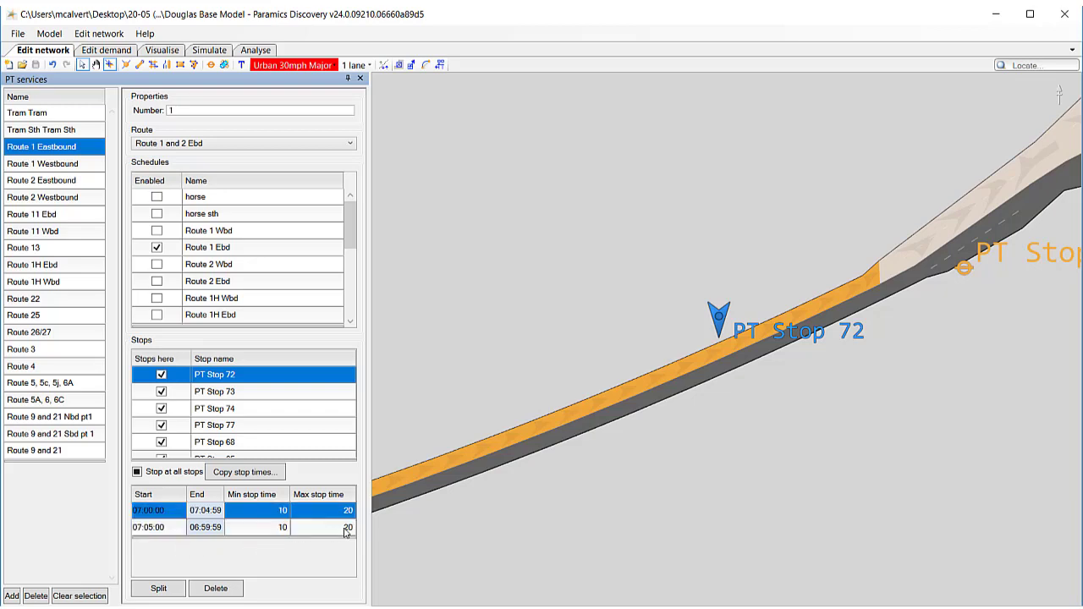
Set the 07:05:00 stop time period at PT Stop 72 to a minimum of 30 and a maximum of 60 seconds
click(345, 531)
click(332, 527)
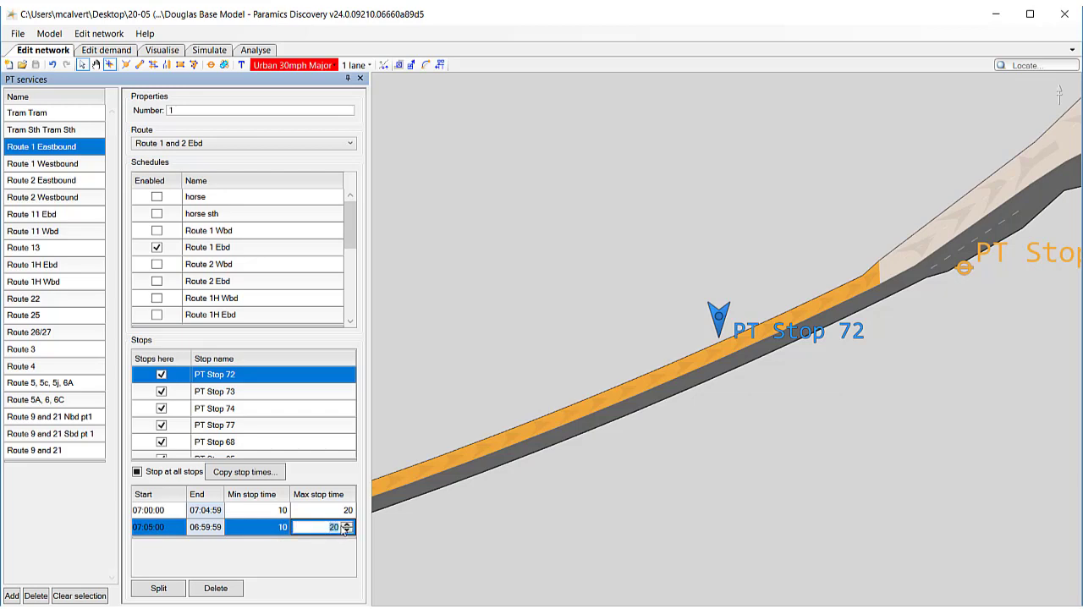
click(274, 534)
click(279, 529)
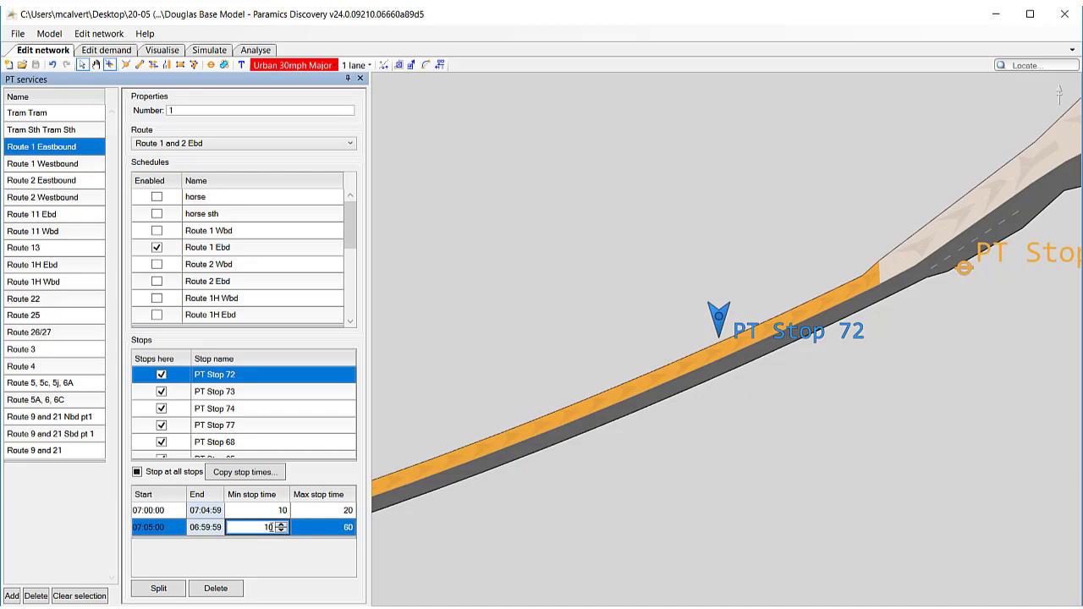
click(278, 510)
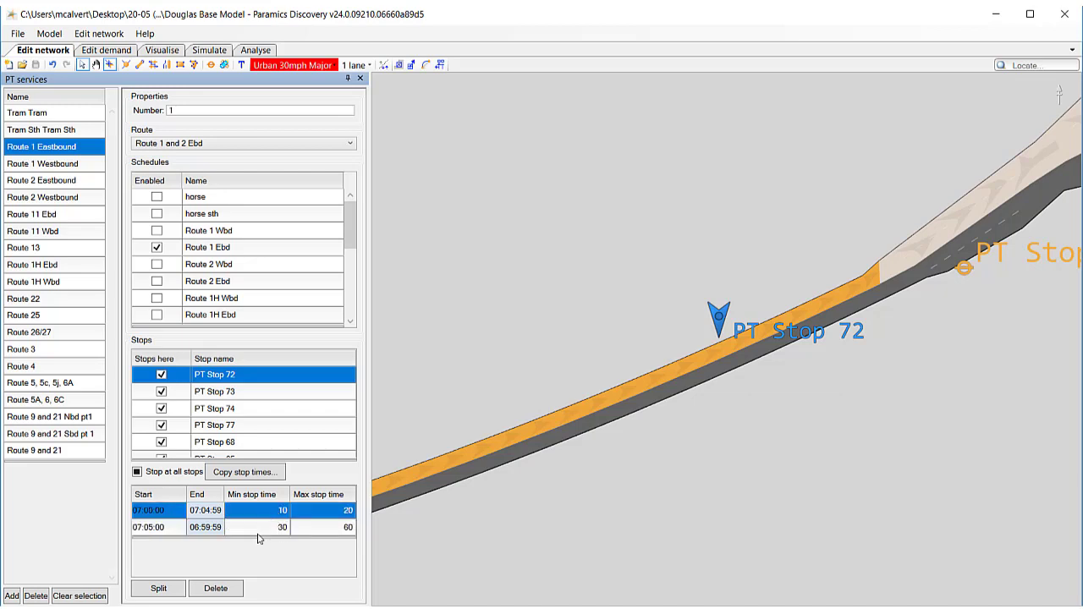
Save the model and refresh the visualisation so the simulation restarts with the edited stop times
click(15, 36)
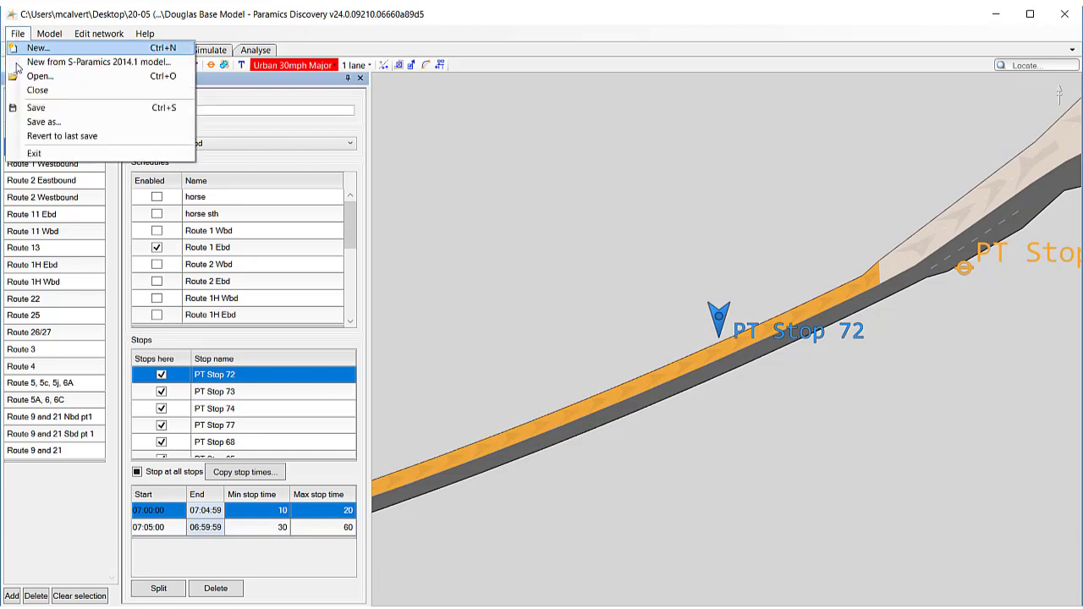
click(27, 109)
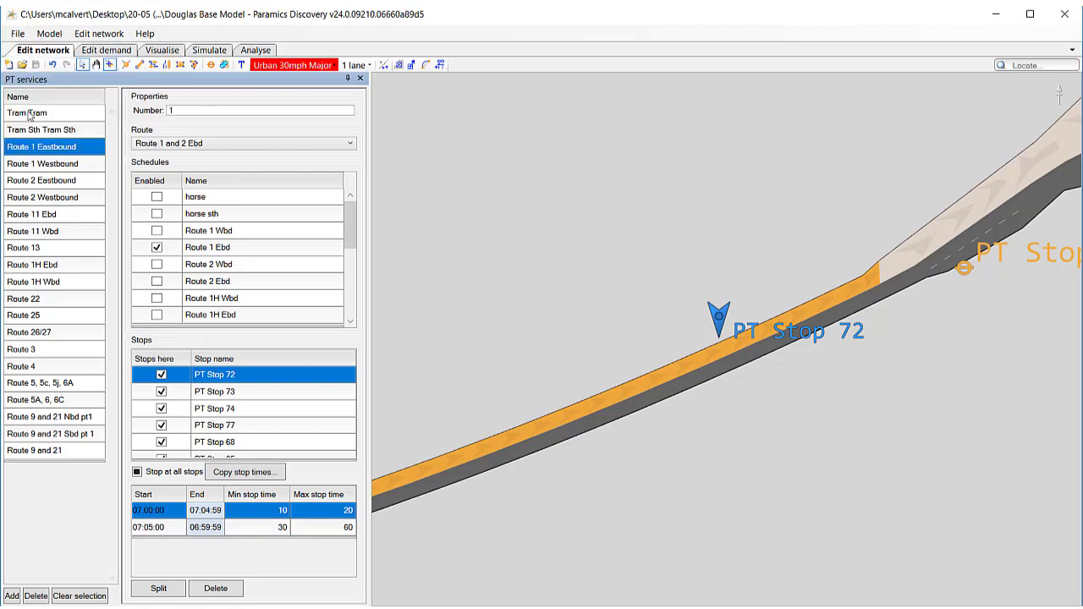
click(161, 51)
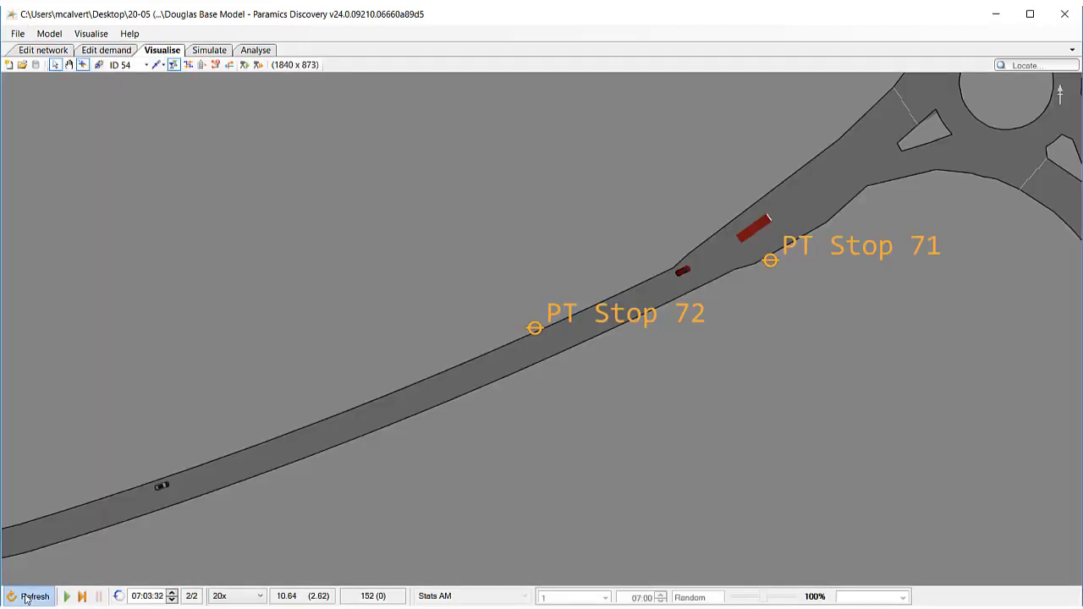
click(31, 598)
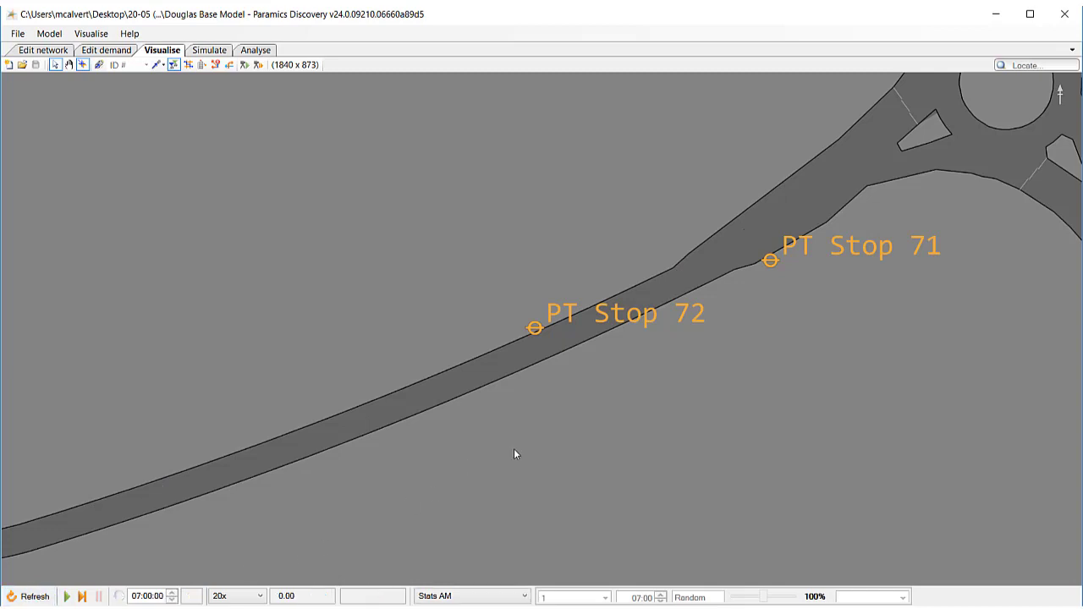
Run the simulation and check how long the first Route 1 Eastbound bus waits at PT Stop 72, showing its vehicle details
drag(514, 454, 482, 438)
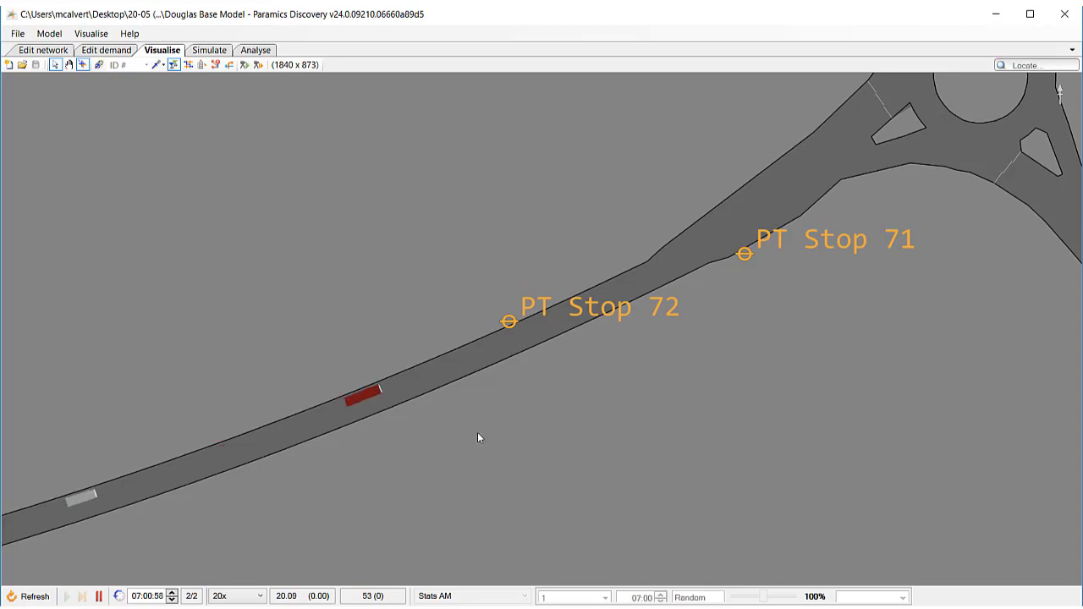
click(471, 353)
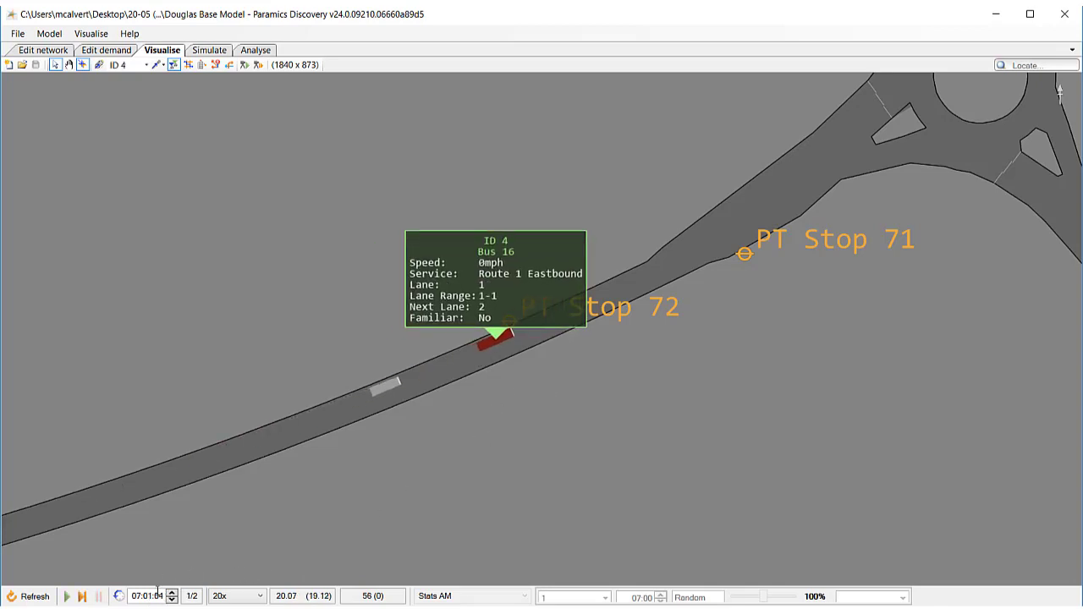
drag(540, 384, 527, 400)
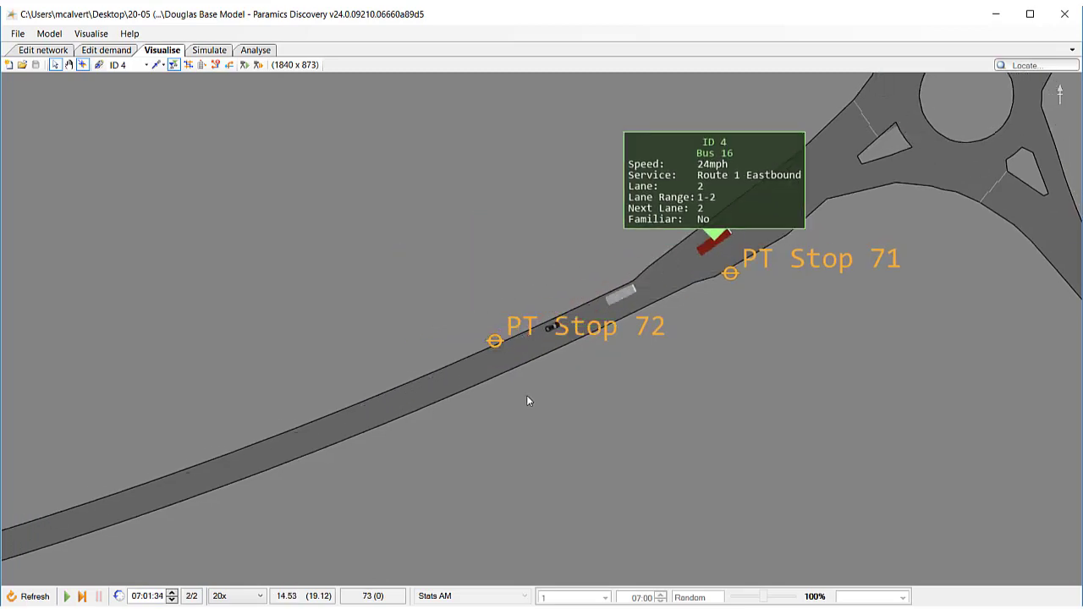
Run the simulation at Max speed past 07:05:00 and check the bus stop times at PT Stop 72 in the second period
click(253, 597)
click(245, 580)
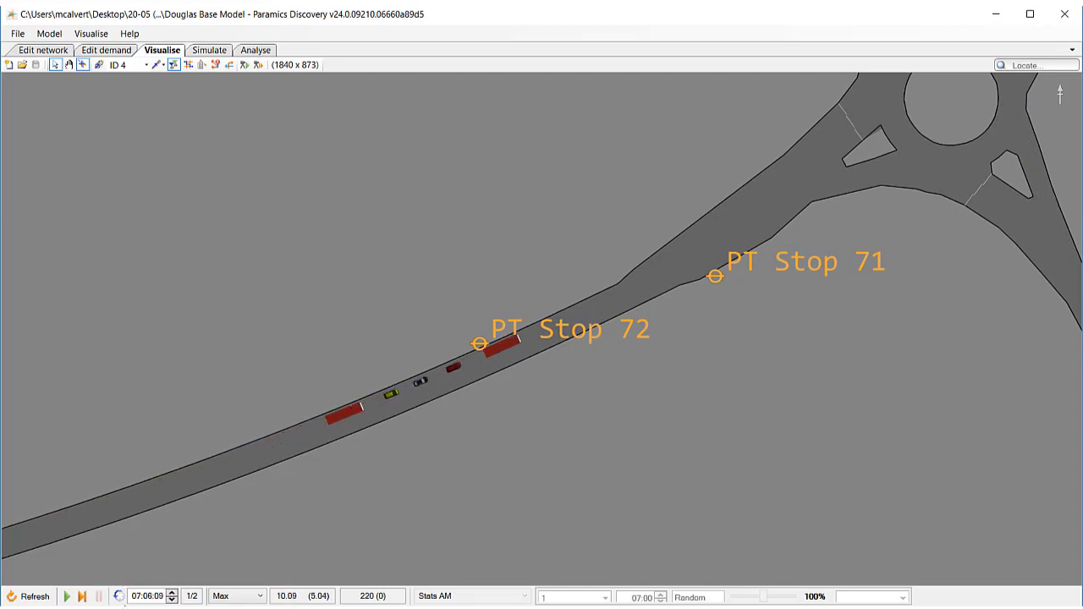
drag(479, 432, 462, 423)
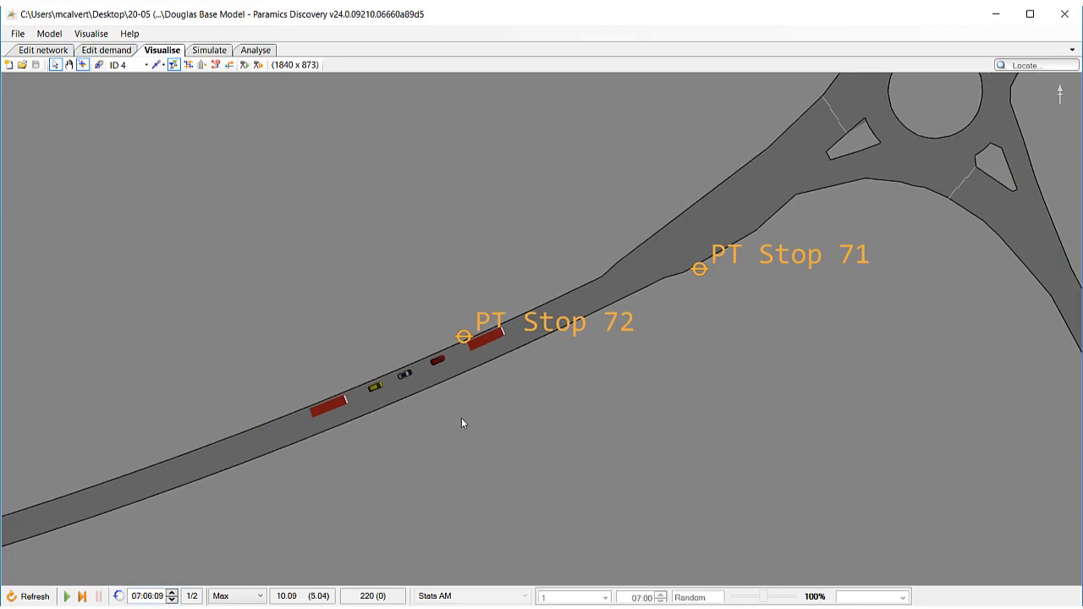
click(351, 399)
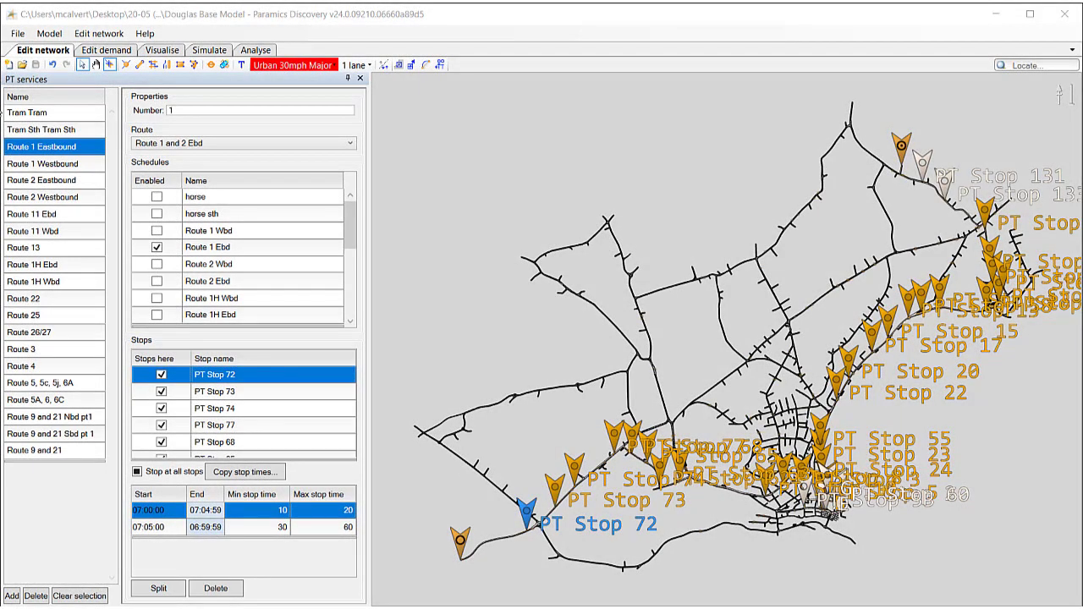
List the PT service stop times in the Inspector of the network editor and widen it to show the full stop time values
click(98, 37)
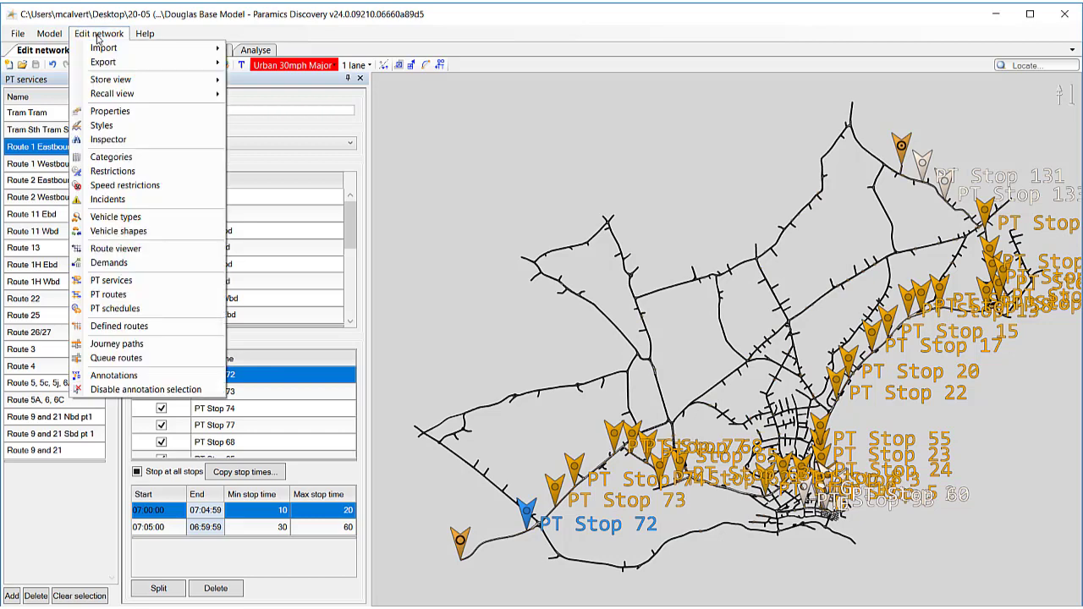
click(108, 140)
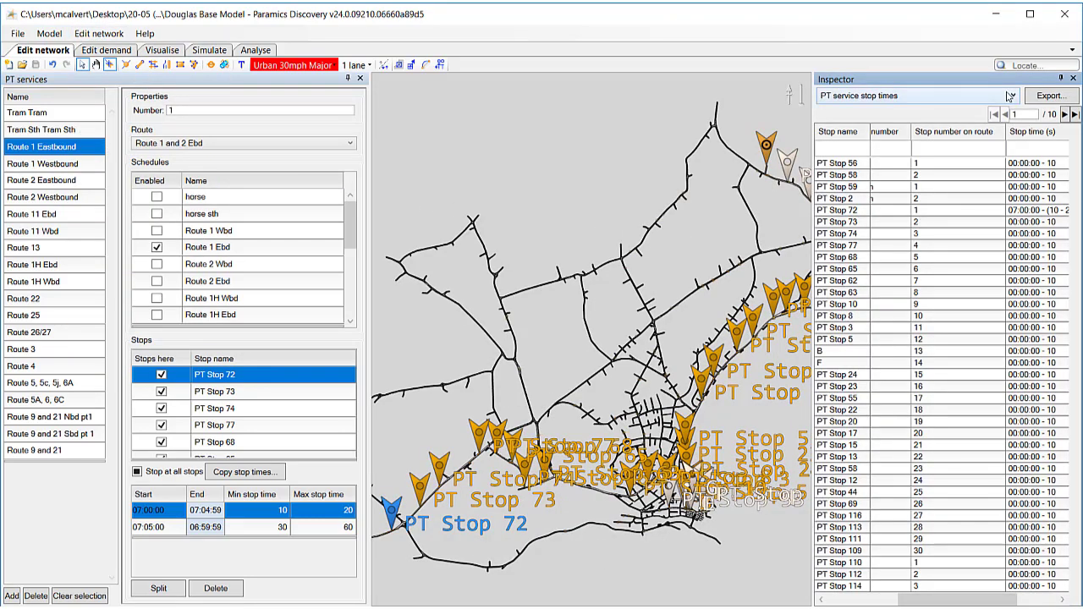
click(1010, 97)
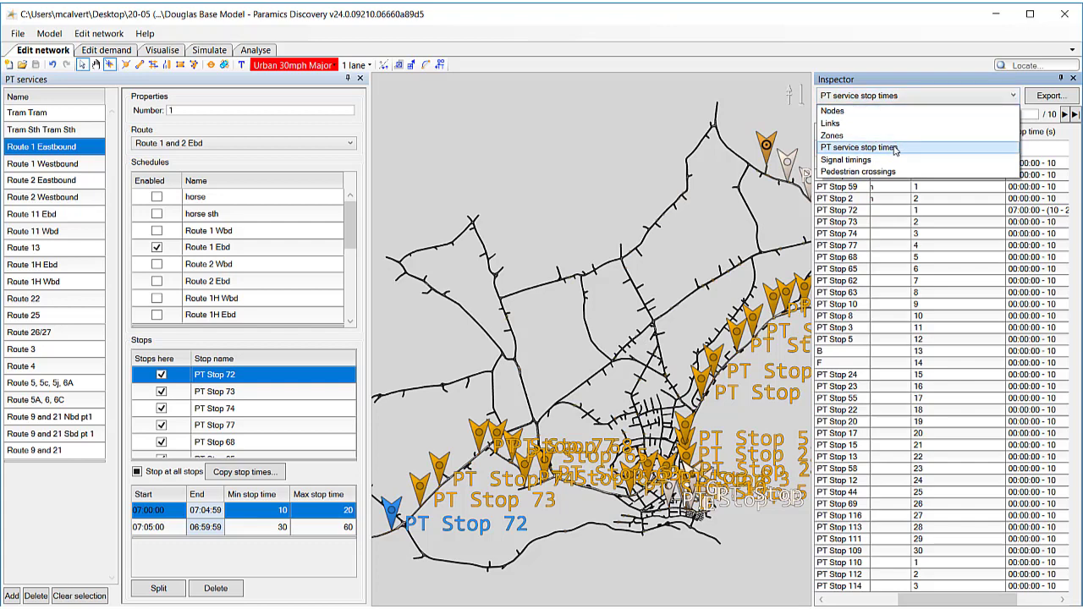
click(896, 149)
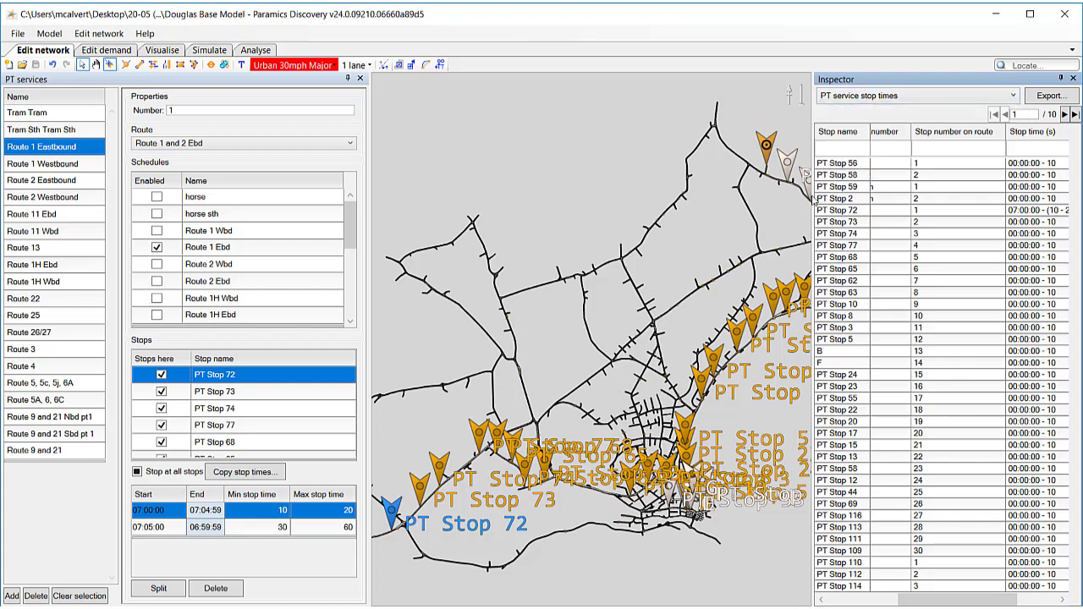
drag(811, 177, 711, 209)
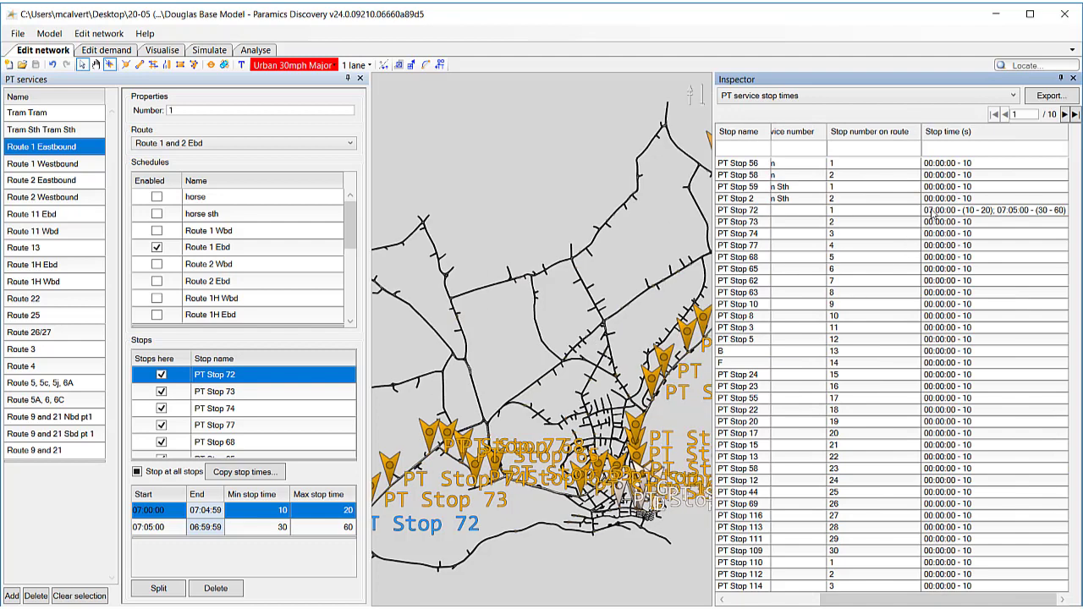
Export the listed PT service stop times as PT.csv in the v24 folder and open the file in Excel
click(1051, 97)
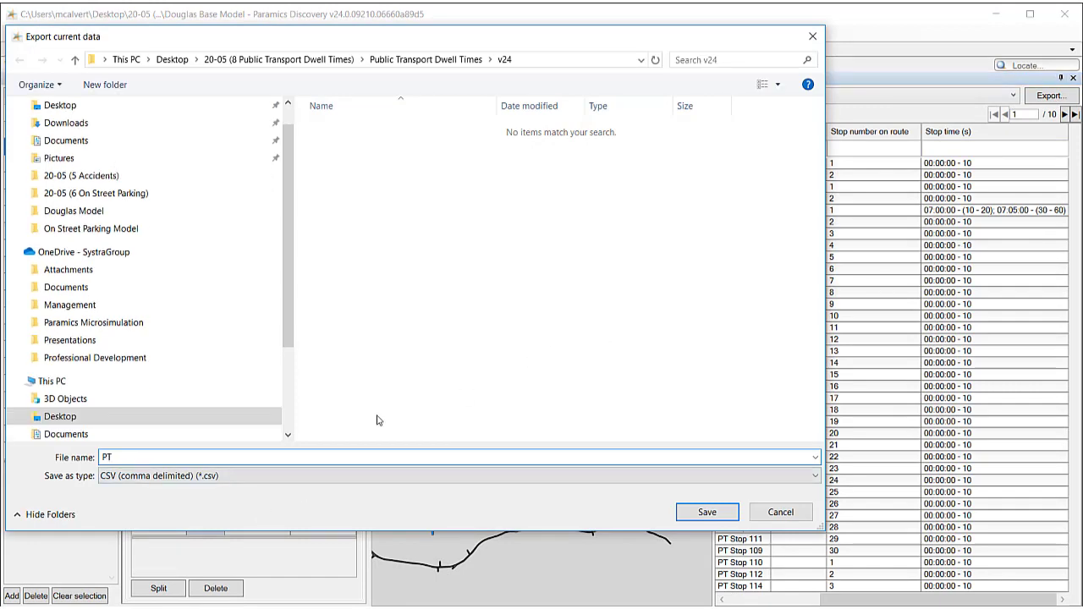
click(708, 513)
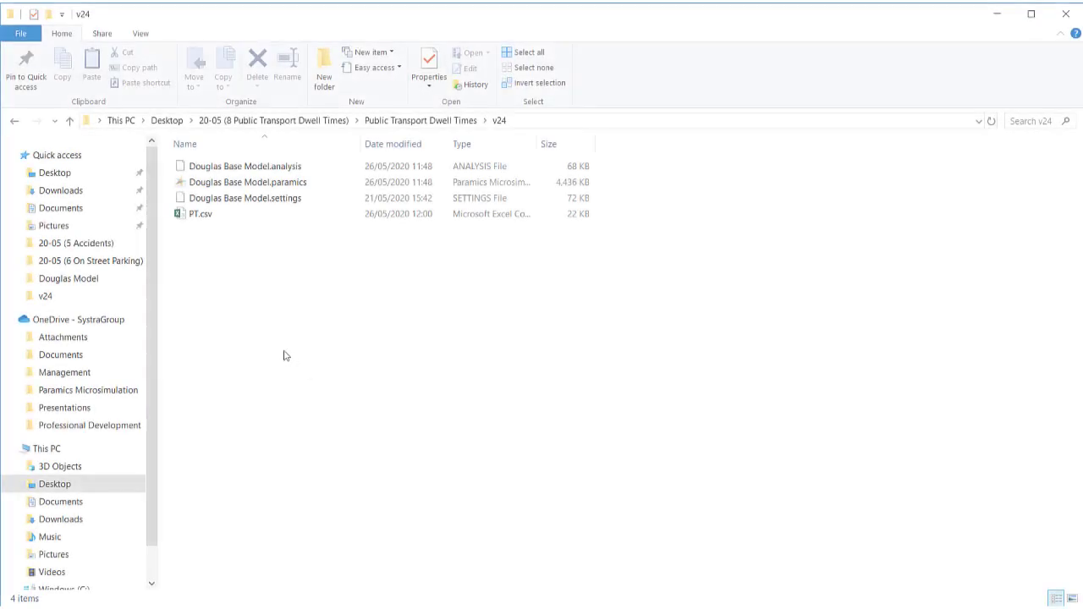
click(191, 215)
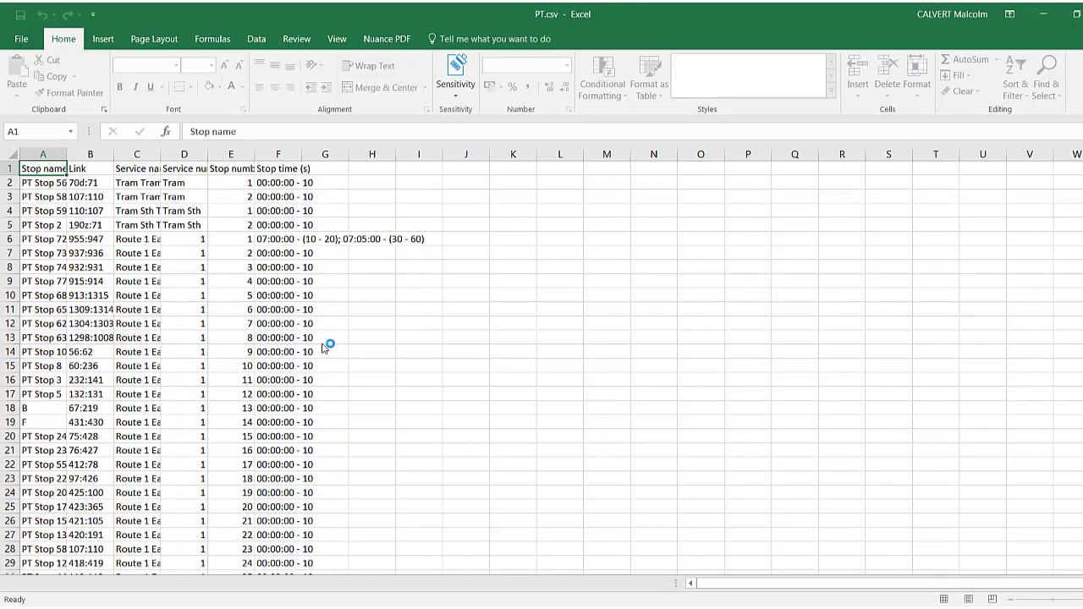
Check the stop time entry for PT Stop 72 on Route 1 Eastbound in the exported file
click(377, 310)
click(380, 320)
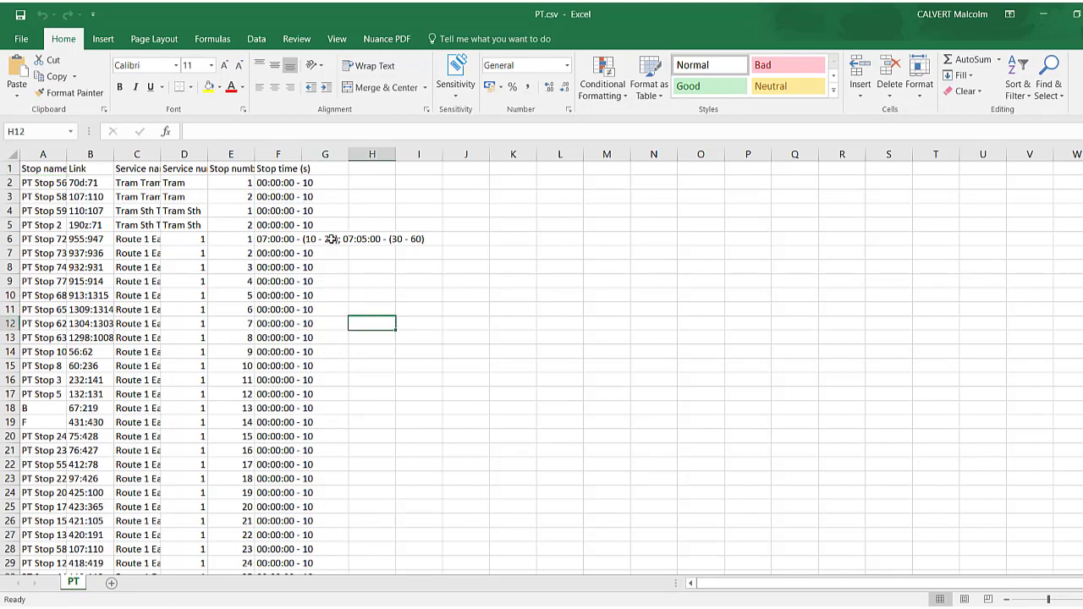
click(330, 239)
click(282, 239)
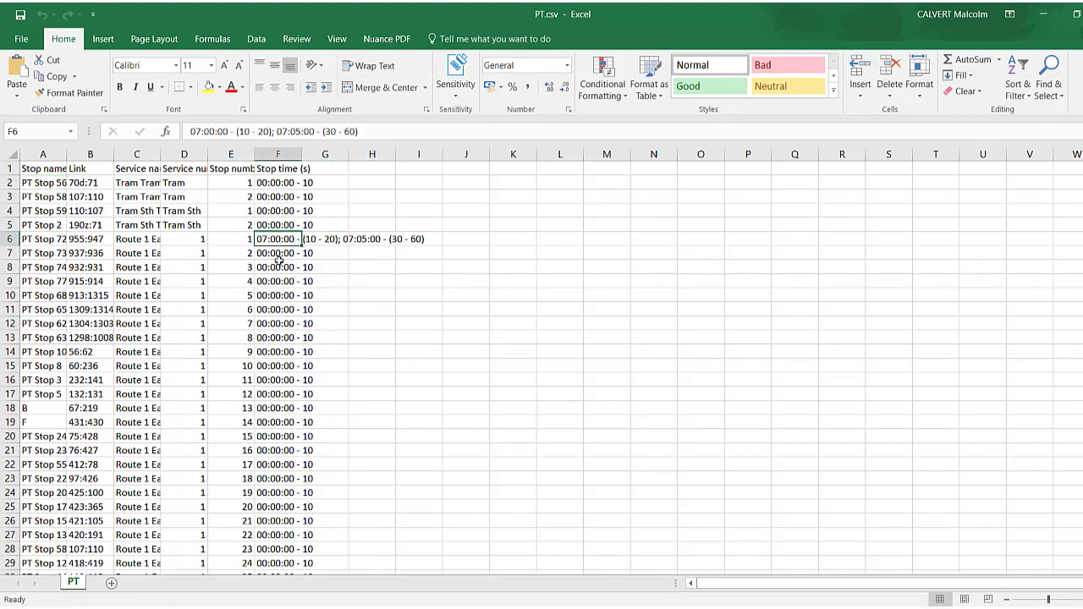